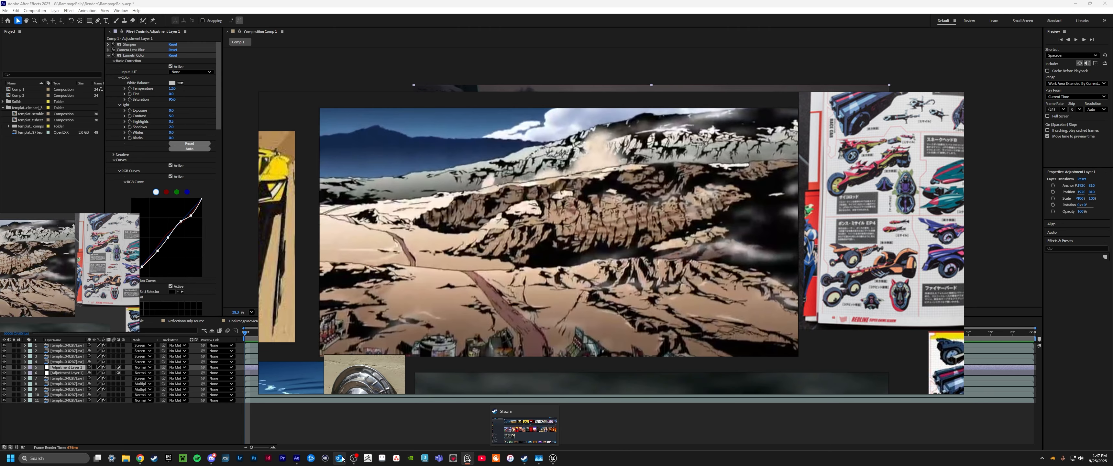
- Switch to After Effects and scrub and play through the Comp 1 composite from start to finish to examine the race animation
{"action": "left_click", "coordinate": [309, 443]}
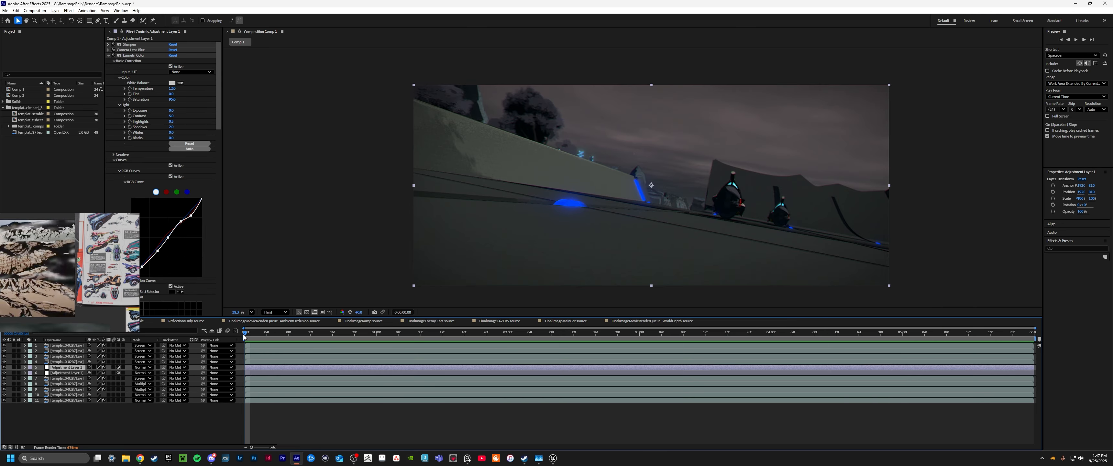
{"action": "left_click_drag", "start_coordinate": [244, 337], "coordinate": [371, 339]}
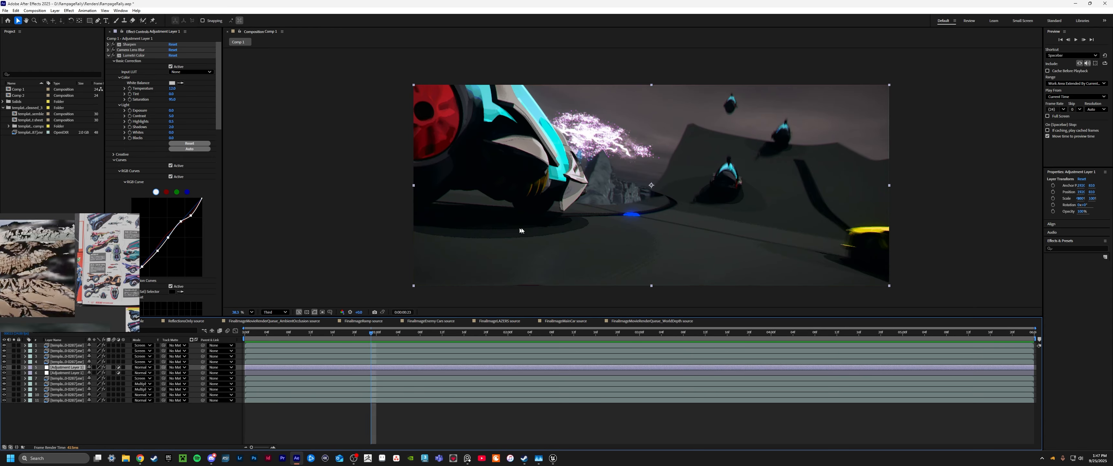
{"action": "left_click_drag", "start_coordinate": [377, 336], "coordinate": [591, 322]}
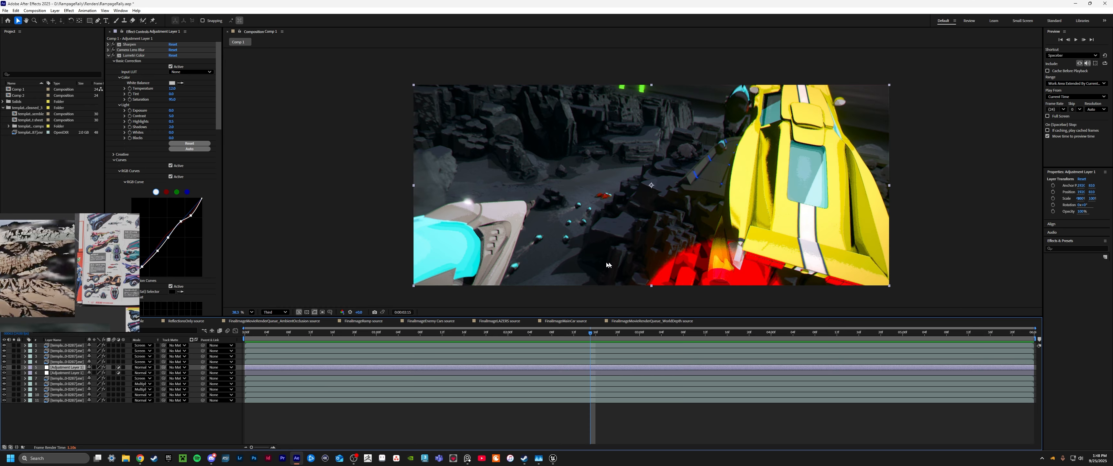
{"action": "left_click_drag", "start_coordinate": [586, 339], "coordinate": [908, 339]}
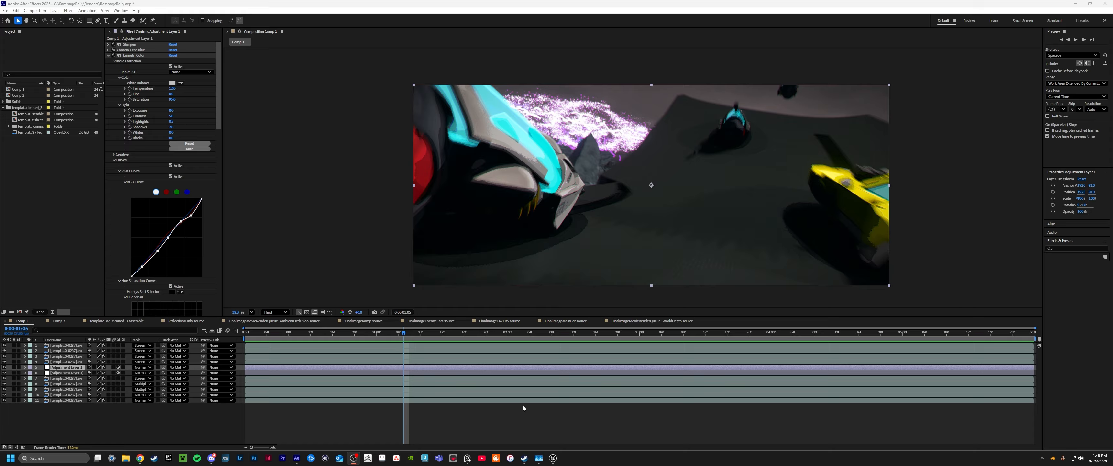
{"action": "left_click_drag", "start_coordinate": [405, 335], "coordinate": [601, 278]}
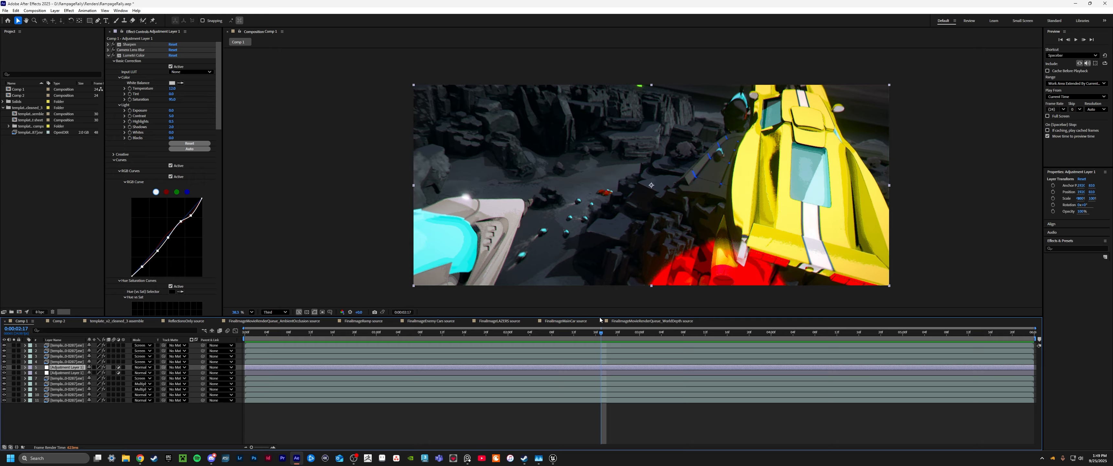
{"action": "left_click_drag", "start_coordinate": [604, 337], "coordinate": [306, 321]}
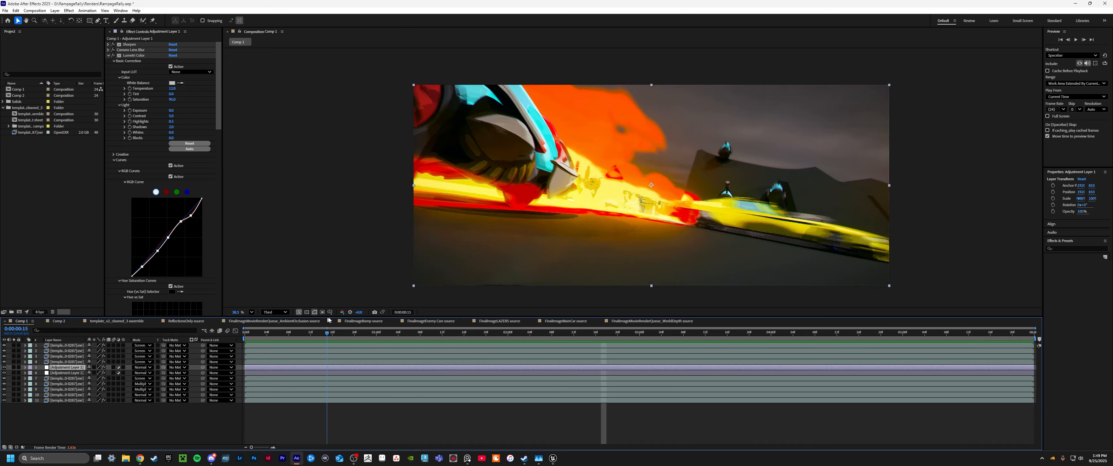
{"action": "left_click_drag", "start_coordinate": [328, 320], "coordinate": [368, 318]}
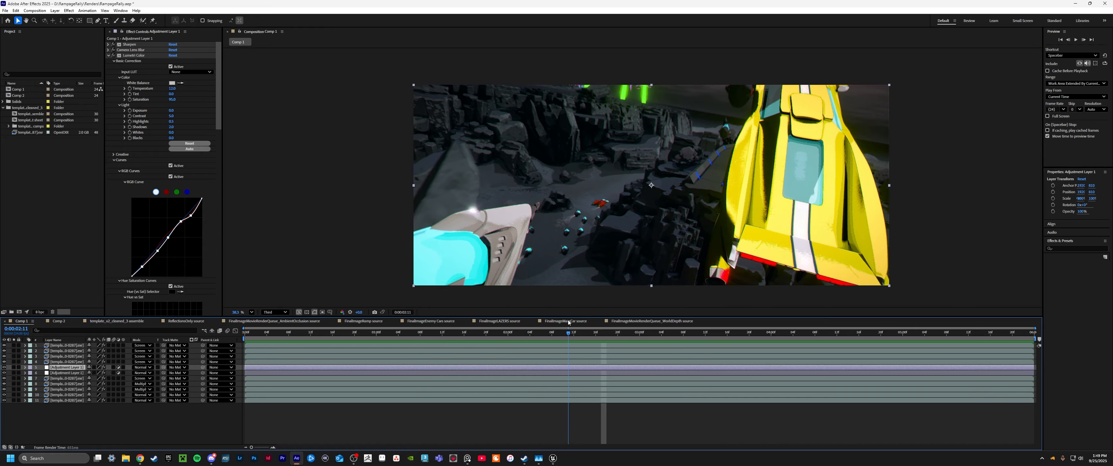
{"action": "left_click_drag", "start_coordinate": [600, 320], "coordinate": [734, 351]}
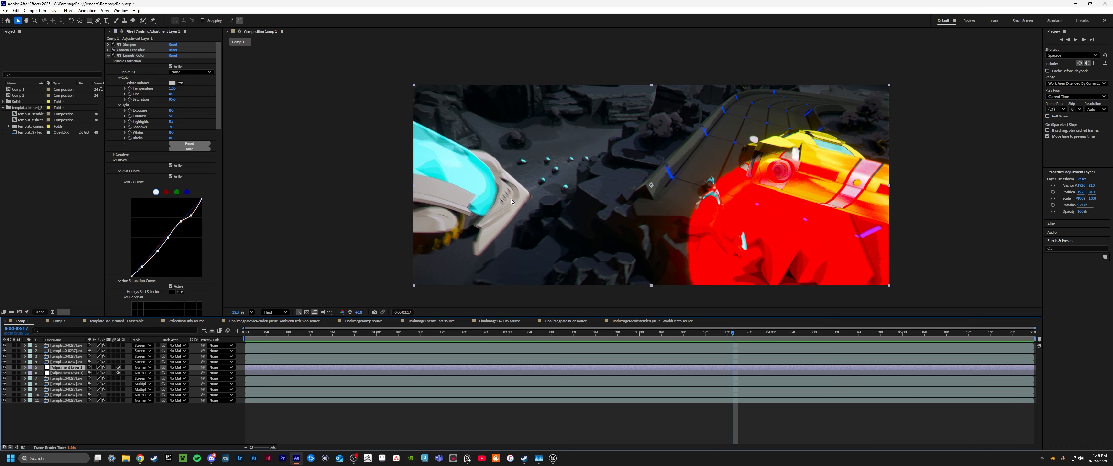
{"action": "left_click_drag", "start_coordinate": [740, 337], "coordinate": [1028, 324]}
{"action": "left_click_drag", "start_coordinate": [1037, 323], "coordinate": [635, 340]}
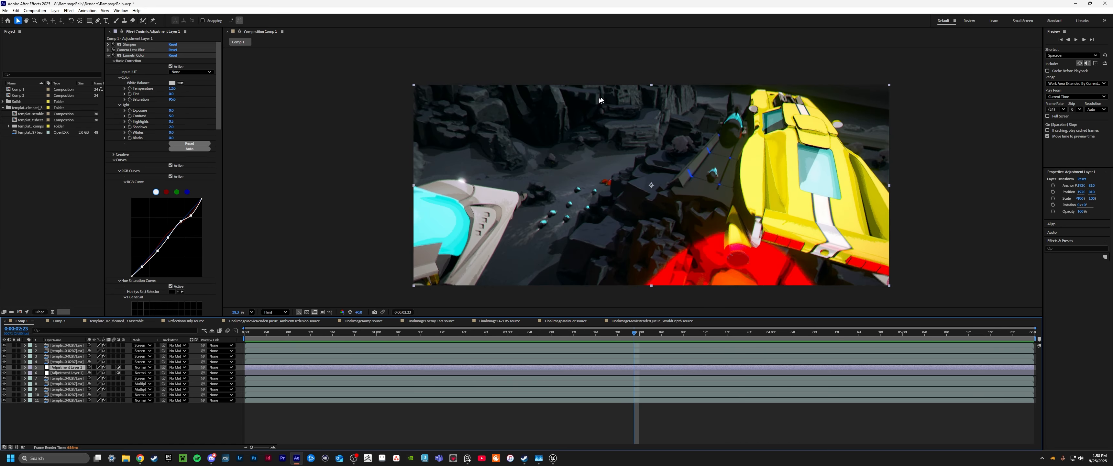
{"action": "left_click_drag", "start_coordinate": [636, 333], "coordinate": [527, 319]}
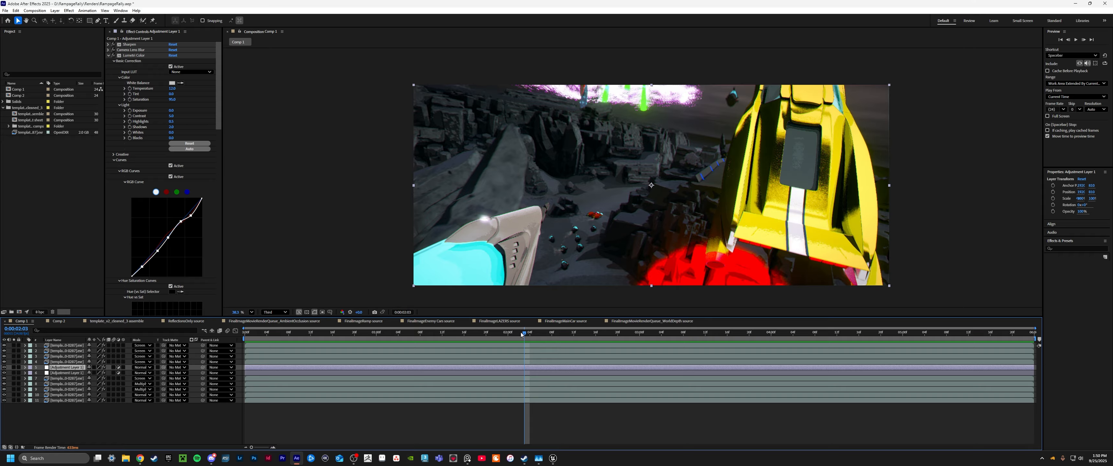
{"action": "key", "text": "space"}
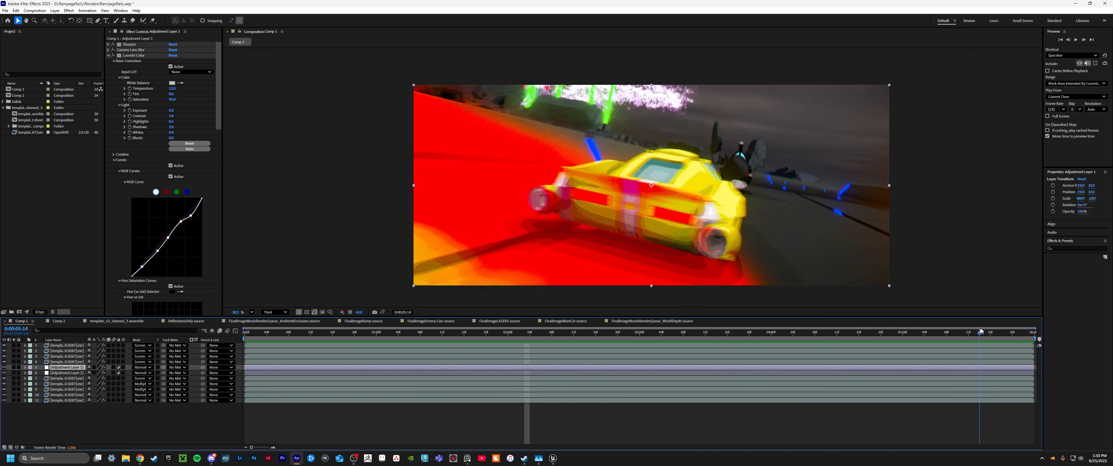
{"action": "left_click_drag", "start_coordinate": [981, 331], "coordinate": [239, 358]}
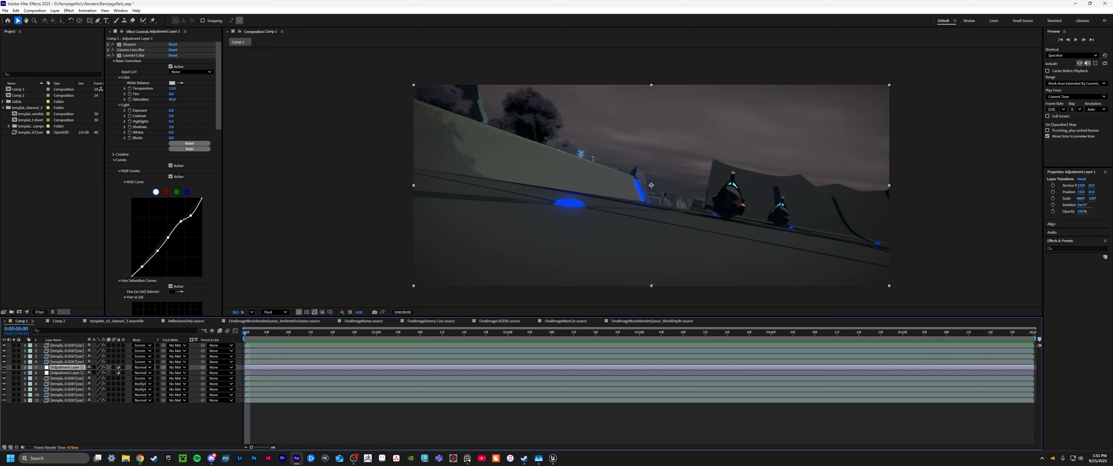
- Review Comp 1 again from its first frame, checking the boost flames, the canyon jump and the closing track shot
{"action": "key", "text": "alt+Tab"}
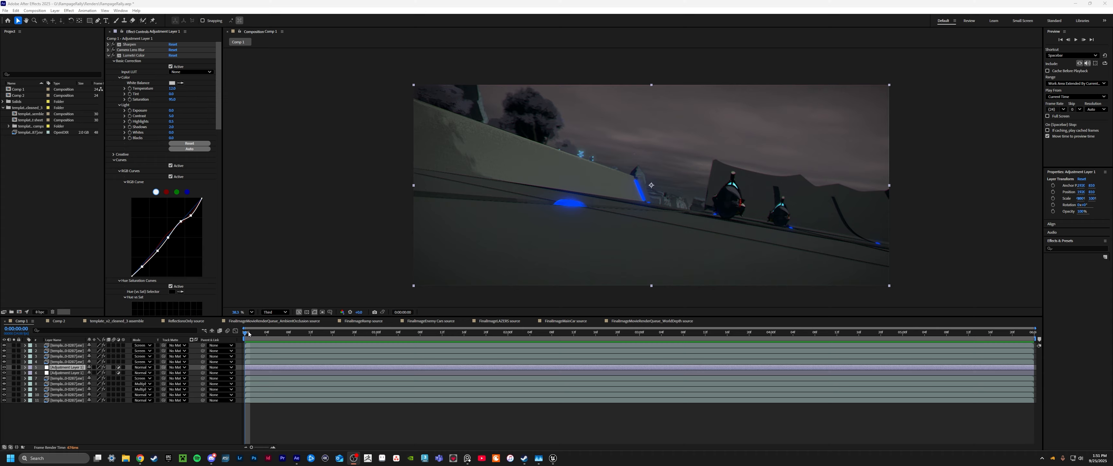
{"action": "left_click_drag", "start_coordinate": [248, 334], "coordinate": [397, 413]}
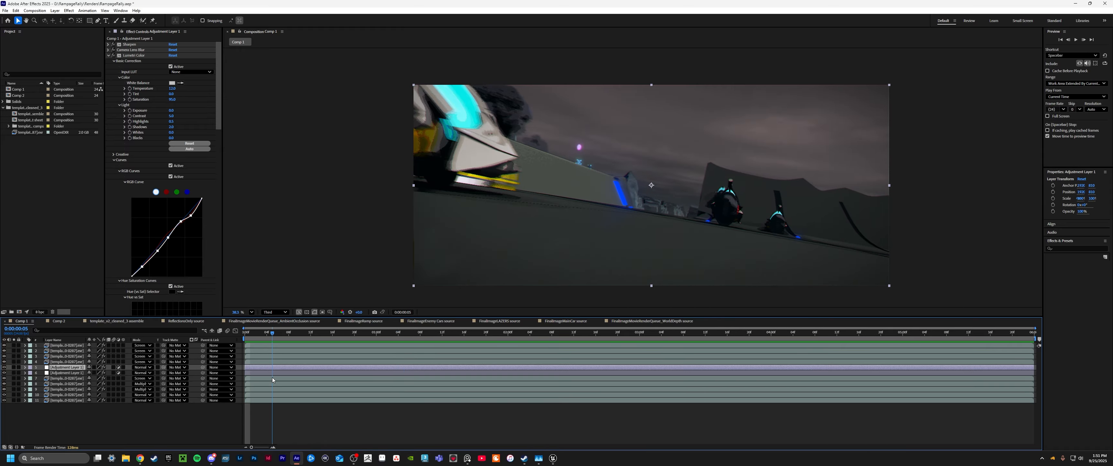
{"action": "left_click_drag", "start_coordinate": [335, 381], "coordinate": [363, 381]}
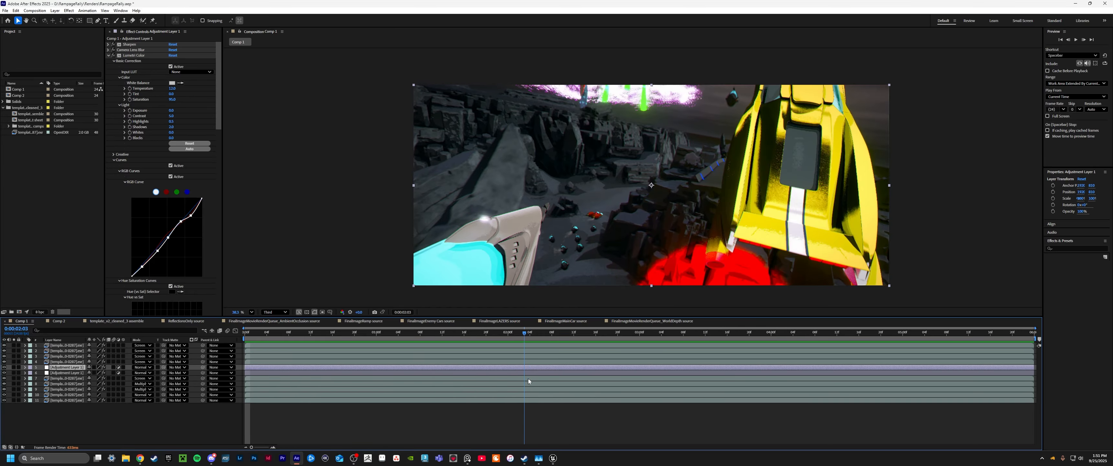
{"action": "left_click_drag", "start_coordinate": [585, 377], "coordinate": [623, 379]}
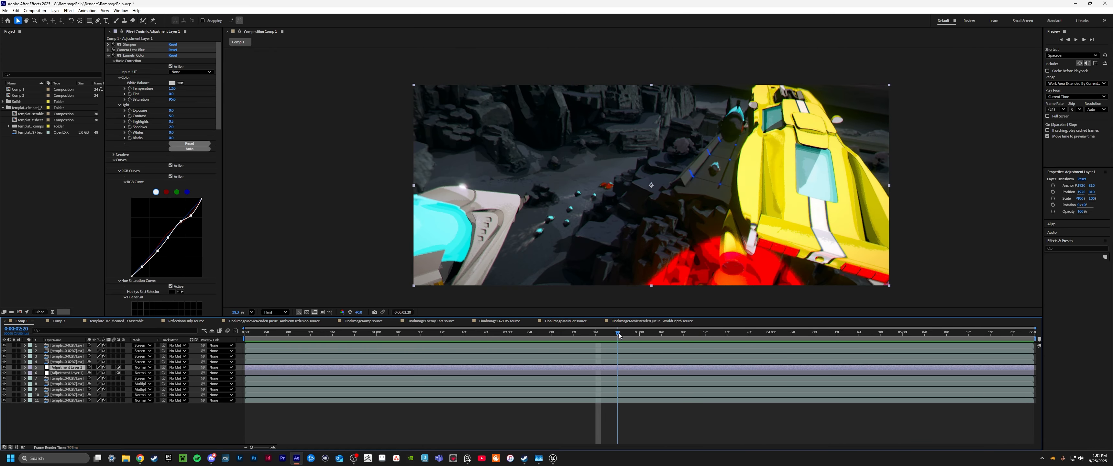
{"action": "left_click_drag", "start_coordinate": [536, 342], "coordinate": [1036, 318]}
{"action": "key", "text": "space"}
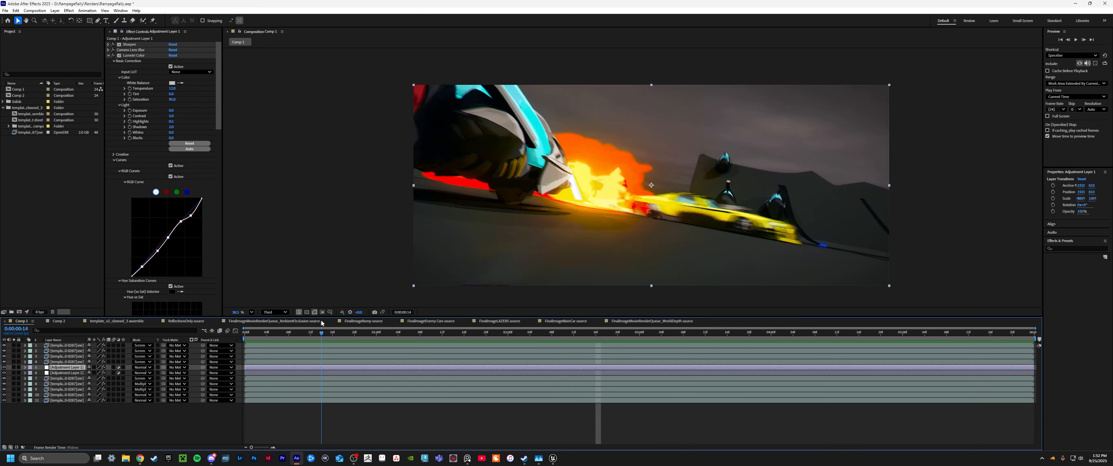
{"action": "left_click_drag", "start_coordinate": [398, 324], "coordinate": [218, 341]}
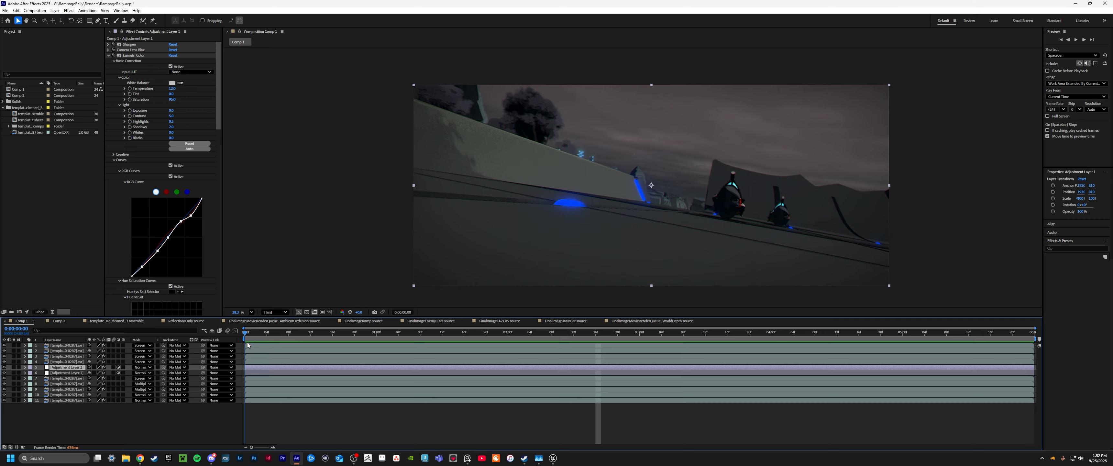
{"action": "left_click_drag", "start_coordinate": [249, 345], "coordinate": [607, 328]}
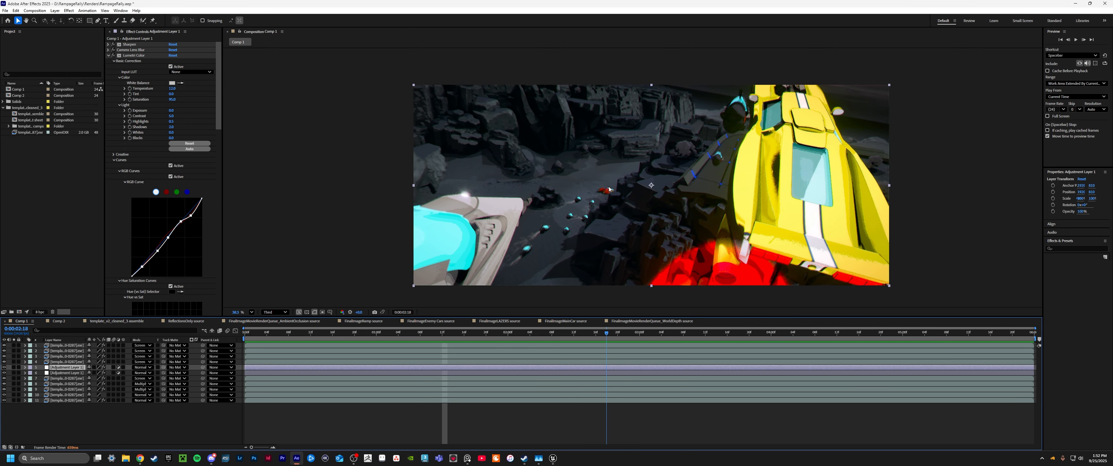
{"action": "key", "text": "space"}
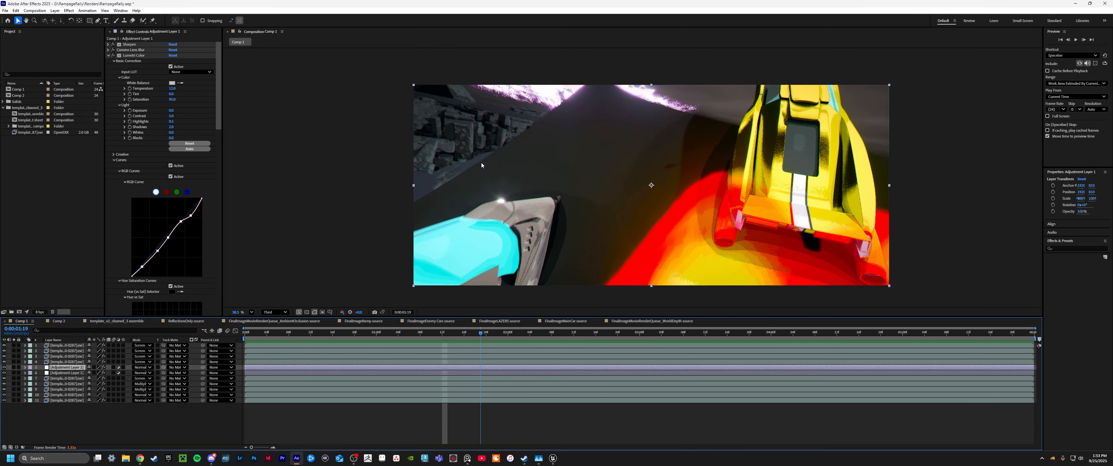
{"action": "left_click_drag", "start_coordinate": [482, 163], "coordinate": [1027, 95]}
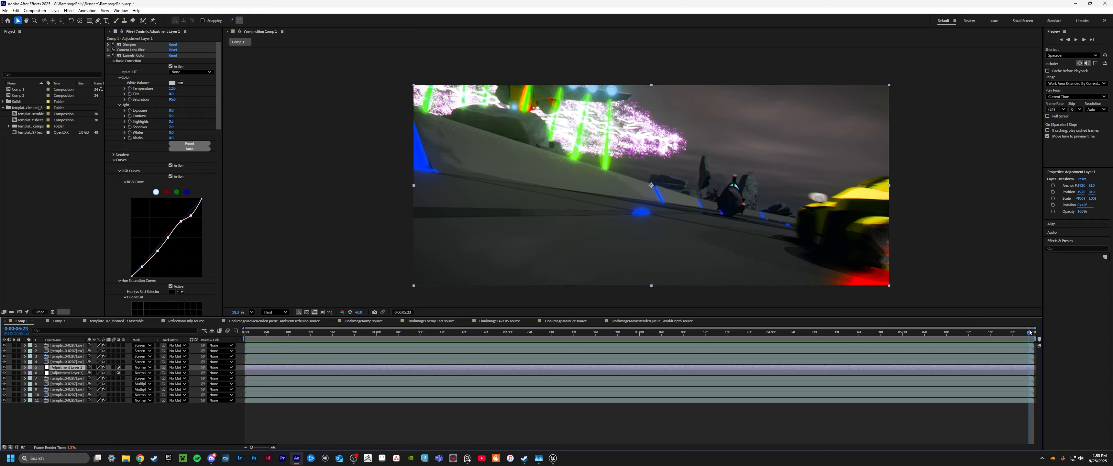
- Replay the second half of Comp 1 to examine the yellow car's landing and the explosions on the track
{"action": "left_click_drag", "start_coordinate": [1029, 334], "coordinate": [728, 333]}
{"action": "left_click_drag", "start_coordinate": [602, 319], "coordinate": [788, 332]}
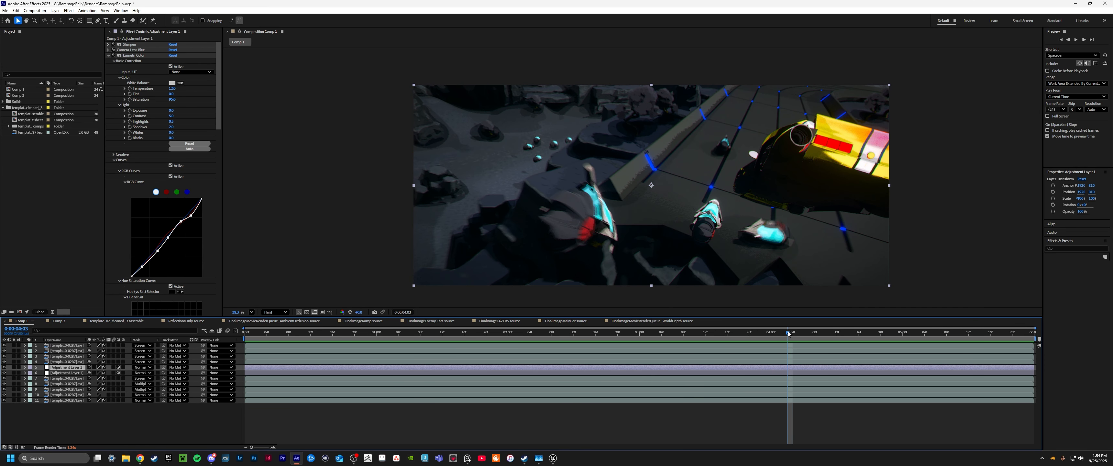
{"action": "left_click_drag", "start_coordinate": [798, 331], "coordinate": [826, 330]}
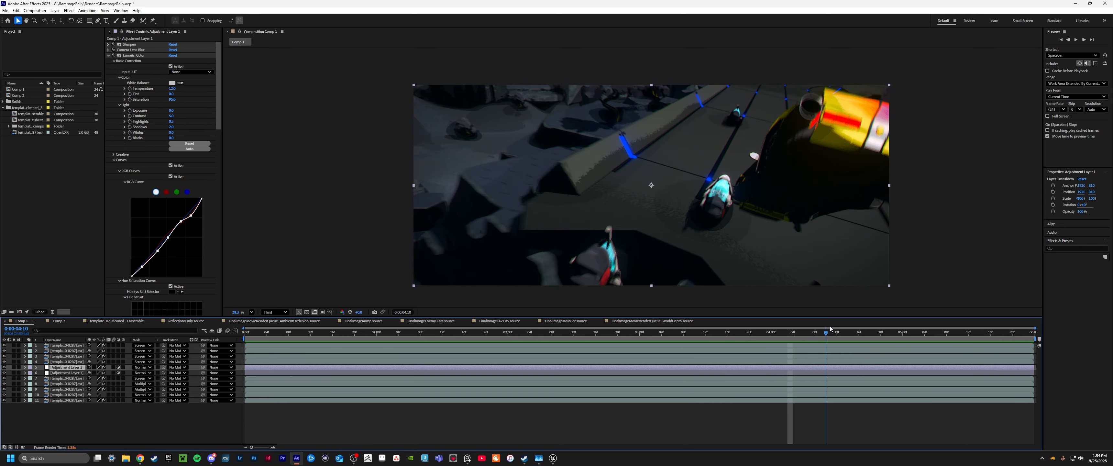
{"action": "key", "text": "space"}
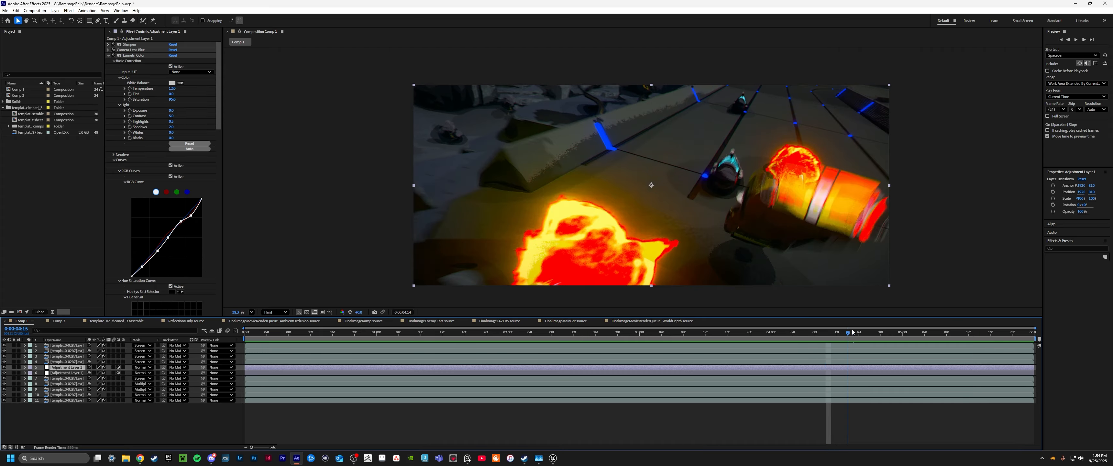
{"action": "key", "text": "space"}
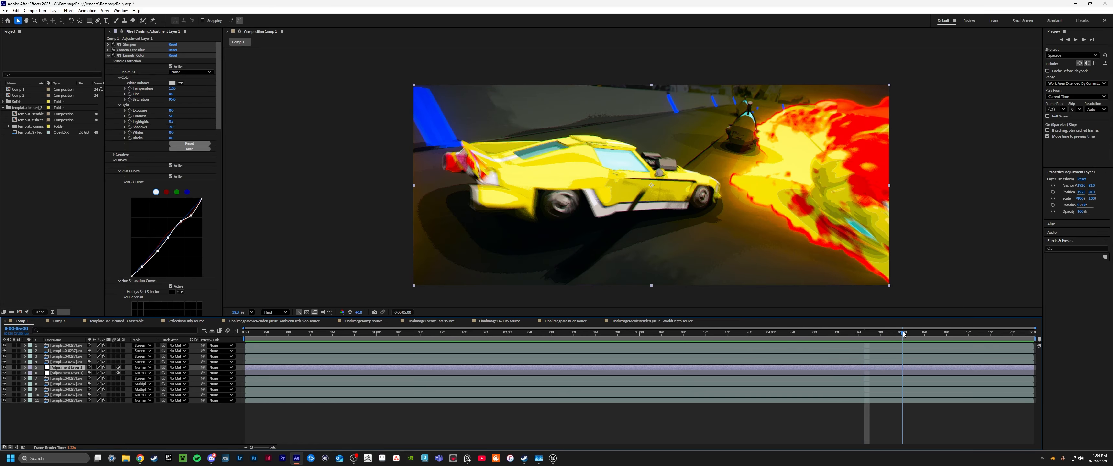
{"action": "left_click_drag", "start_coordinate": [904, 334], "coordinate": [215, 251]}
{"action": "key", "text": "space"}
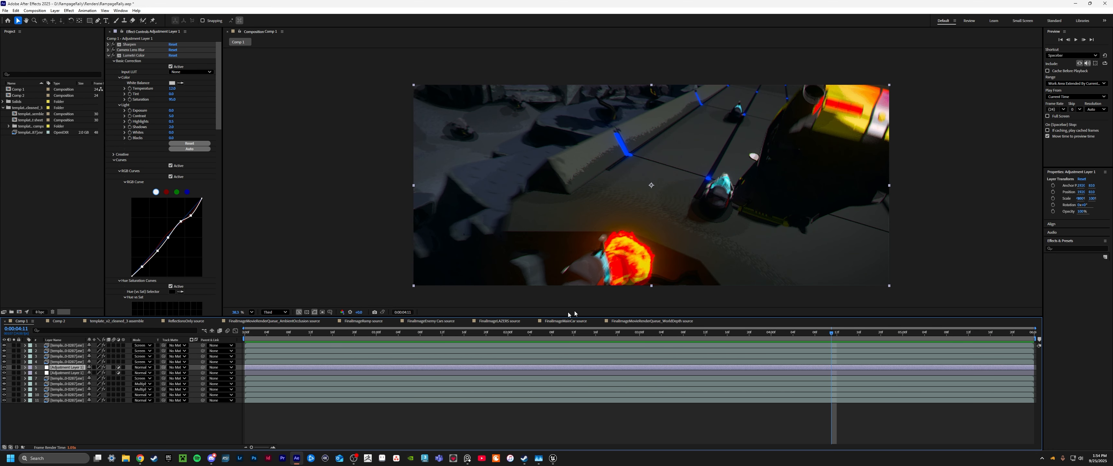
- Switch to Unreal Editor and open the recent level RampageRally_Template_Level1
{"action": "left_click", "coordinate": [553, 458]}
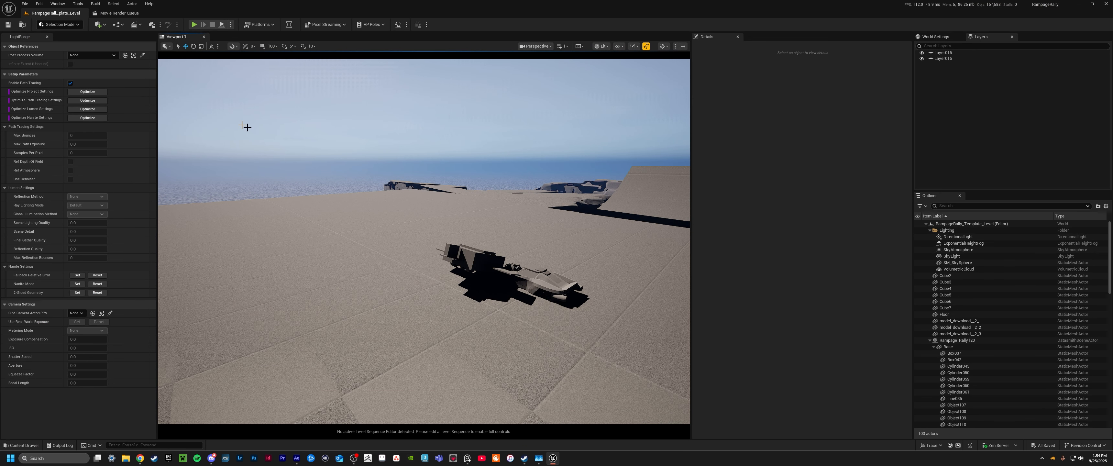
{"action": "left_click", "coordinate": [24, 4]}
{"action": "mouse_move", "coordinate": [62, 49]}
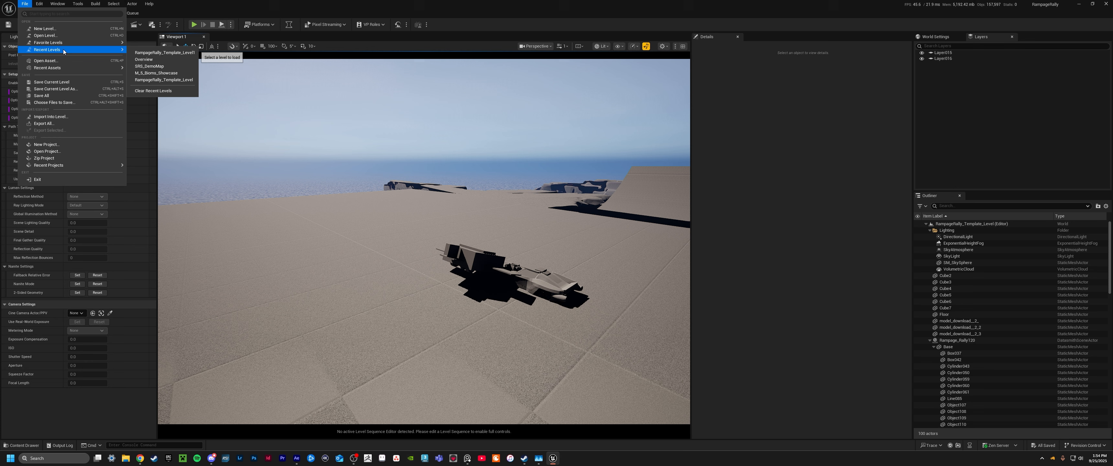
{"action": "left_click", "coordinate": [181, 52]}
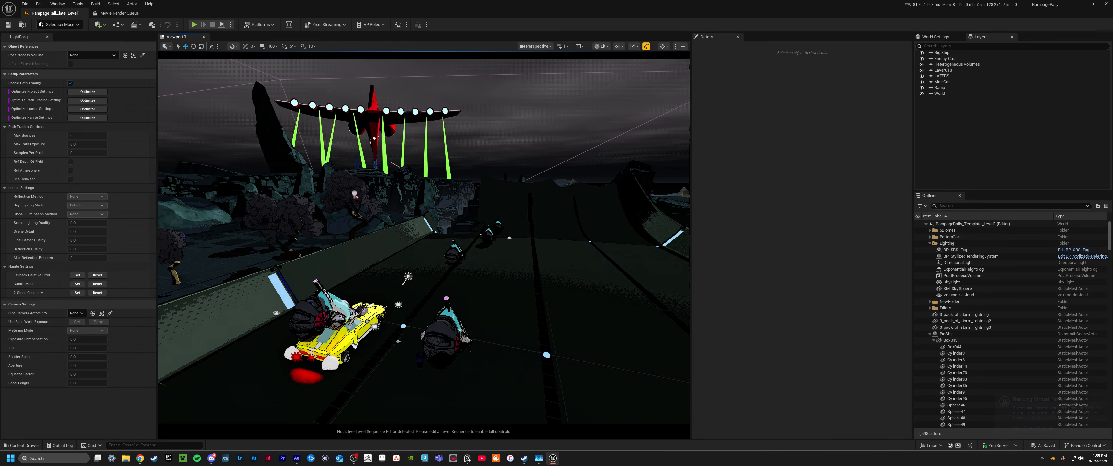
- Fly through the level to examine the laser-firing ship, the race track and the terrain from above
{"action": "right_click_drag", "start_coordinate": [506, 105], "coordinate": [605, 34]}
{"action": "key", "text": "w"}
{"action": "scroll", "coordinate": [506, 104], "scroll_direction": "up", "scroll_amount": 2}
{"action": "key", "text": "w"}
{"action": "scroll", "coordinate": [500, 170], "scroll_direction": "up", "scroll_amount": 3}
{"action": "mouse_move", "coordinate": [500, 169]}
{"action": "right_mouse_down"}
{"action": "mouse_move", "coordinate": [528, 150]}
{"action": "mouse_move", "coordinate": [500, 170]}
{"action": "right_mouse_up"}
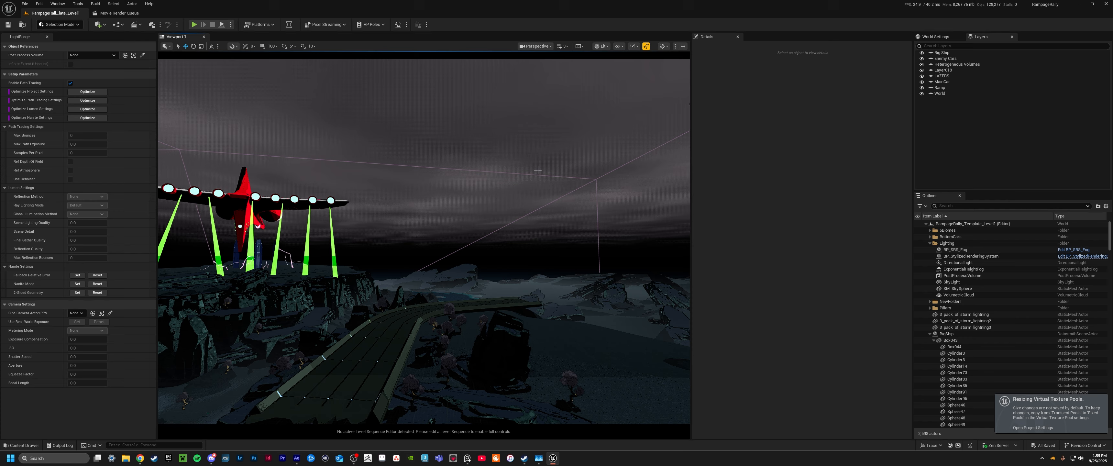
{"action": "right_click_drag", "start_coordinate": [541, 171], "coordinate": [523, 167]}
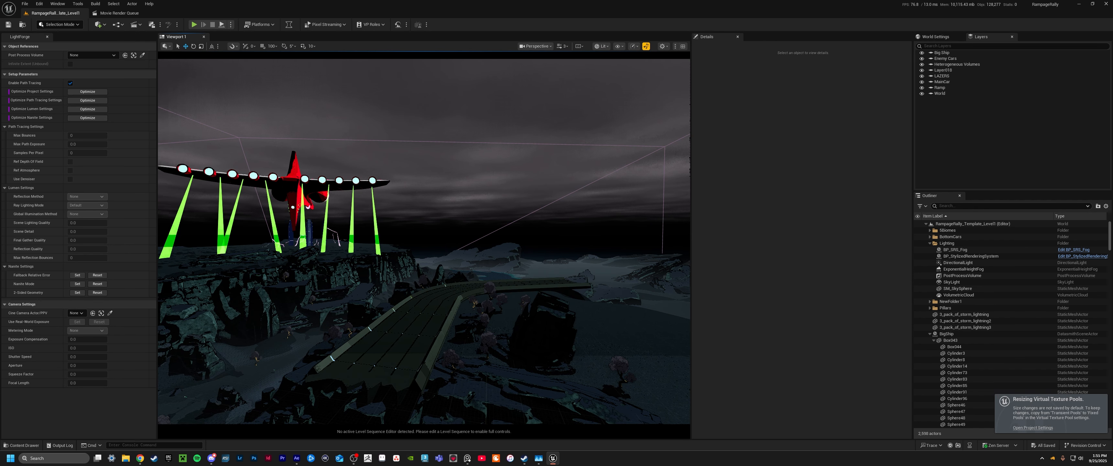
{"action": "right_click_drag", "start_coordinate": [603, 225], "coordinate": [675, 248]}
{"action": "right_click_drag", "start_coordinate": [424, 241], "coordinate": [698, 250]}
{"action": "key", "text": "w"}
{"action": "scroll", "coordinate": [424, 241], "scroll_direction": "up", "scroll_amount": 1}
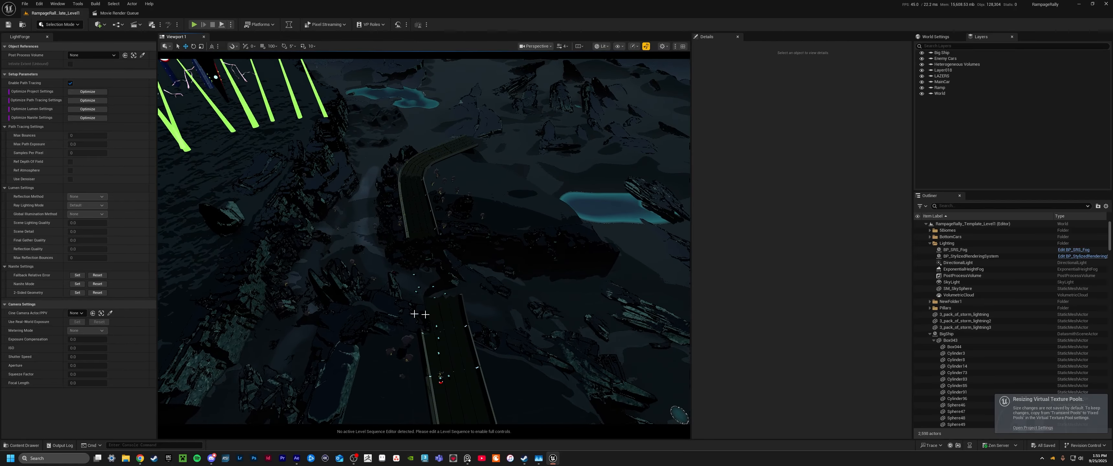
- Fly along the canyon and over the raised track to inspect the cliffs, distant mountains and glowing blue pools
{"action": "right_click_drag", "start_coordinate": [426, 315], "coordinate": [276, 281]}
{"action": "key", "text": "w"}
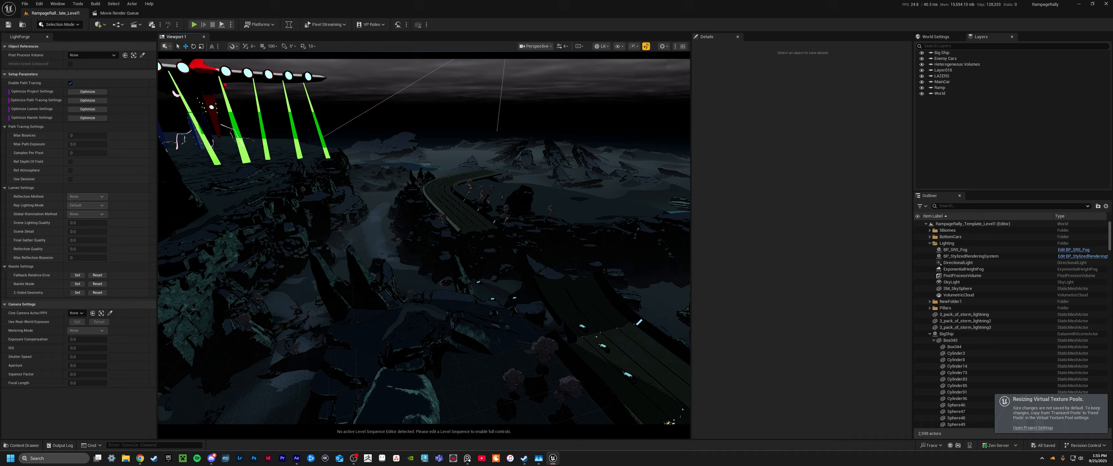
{"action": "key", "text": "d"}
{"action": "right_click_drag", "start_coordinate": [450, 196], "coordinate": [281, 177]}
{"action": "key", "text": "w"}
{"action": "key", "text": "w"}
{"action": "key", "text": "d"}
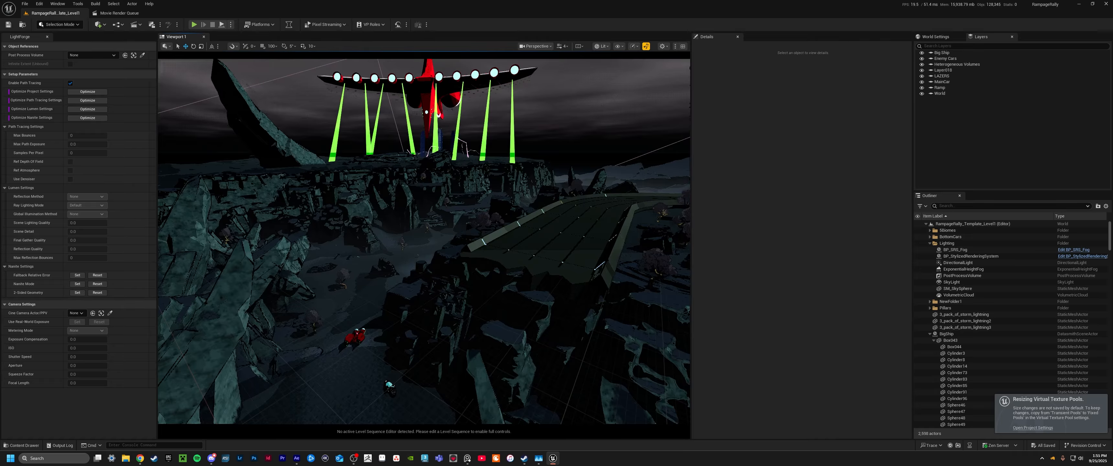
{"action": "key", "text": "w"}
{"action": "mouse_move", "coordinate": [482, 228]}
{"action": "right_mouse_down"}
{"action": "mouse_move", "coordinate": [478, 179]}
{"action": "mouse_move", "coordinate": [583, 195]}
{"action": "mouse_move", "coordinate": [396, 201]}
{"action": "mouse_move", "coordinate": [490, 216]}
{"action": "right_mouse_up"}
{"action": "key", "text": "w"}
{"action": "key", "text": "w"}
{"action": "key", "text": "e"}
{"action": "key", "text": "w"}
{"action": "key", "text": "w"}
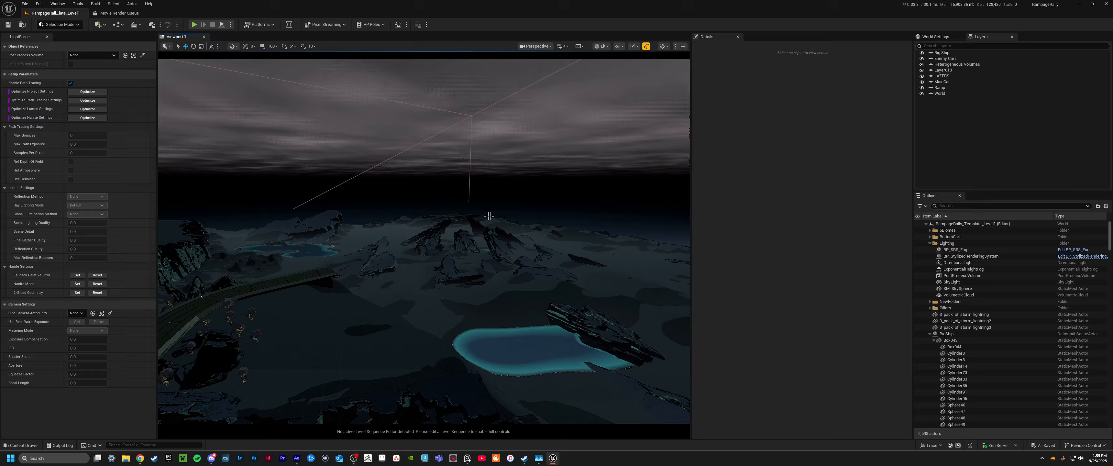
- Fly over the terrain and select individual cliff rocks to inspect how the landscape is built
{"action": "left_click", "coordinate": [469, 244]}
{"action": "right_click_drag", "start_coordinate": [469, 244], "coordinate": [437, 236]}
{"action": "key", "text": "a"}
{"action": "key", "text": "w"}
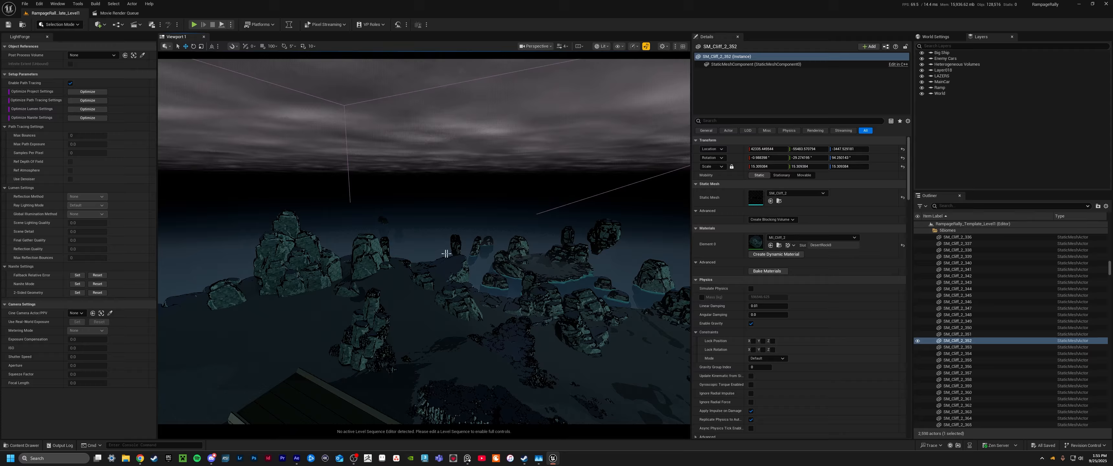
{"action": "left_click", "coordinate": [291, 272]}
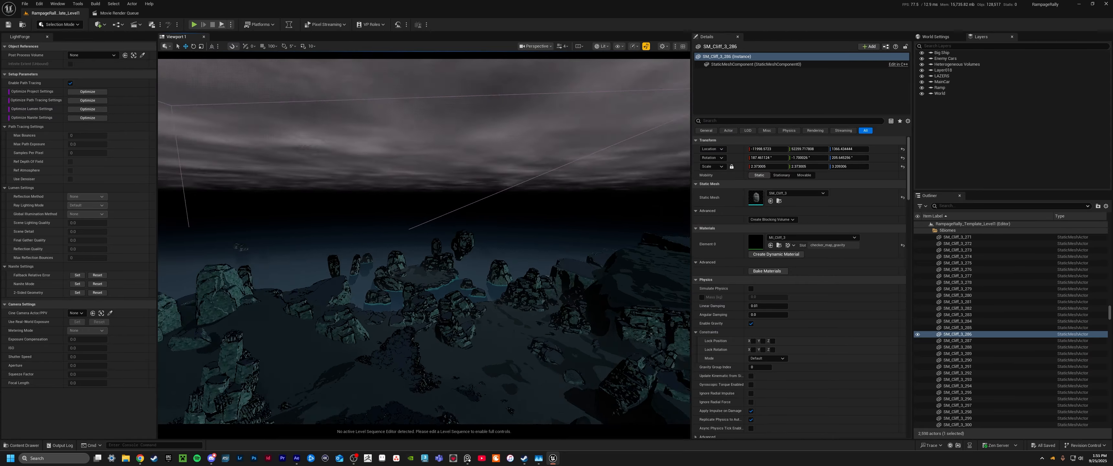
{"action": "right_click_drag", "start_coordinate": [423, 238], "coordinate": [570, 204]}
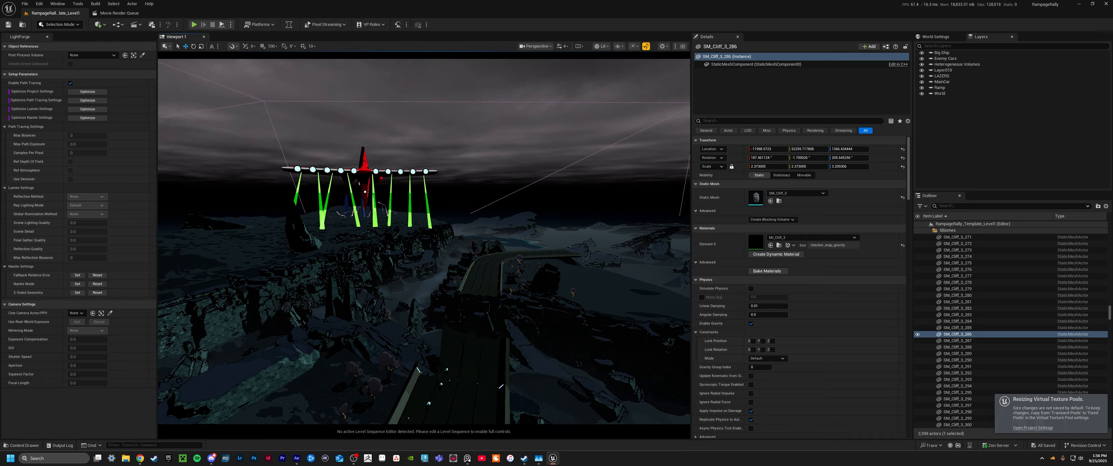
- Fly up to and around the big ship to examine its lasers, fuselage, wings and glowing spheres
{"action": "key", "text": "w"}
{"action": "right_click_drag", "start_coordinate": [570, 203], "coordinate": [636, 192]}
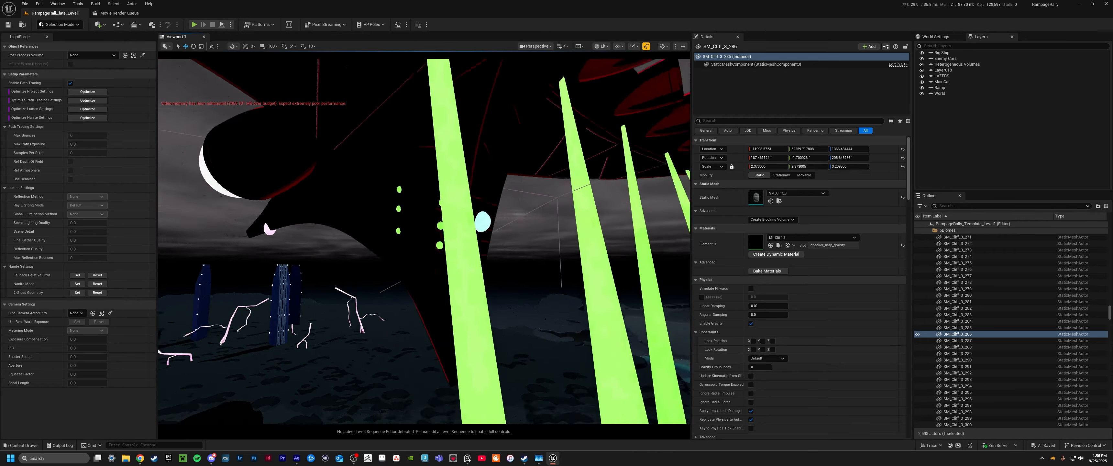
{"action": "right_click_drag", "start_coordinate": [424, 241], "coordinate": [374, 219]}
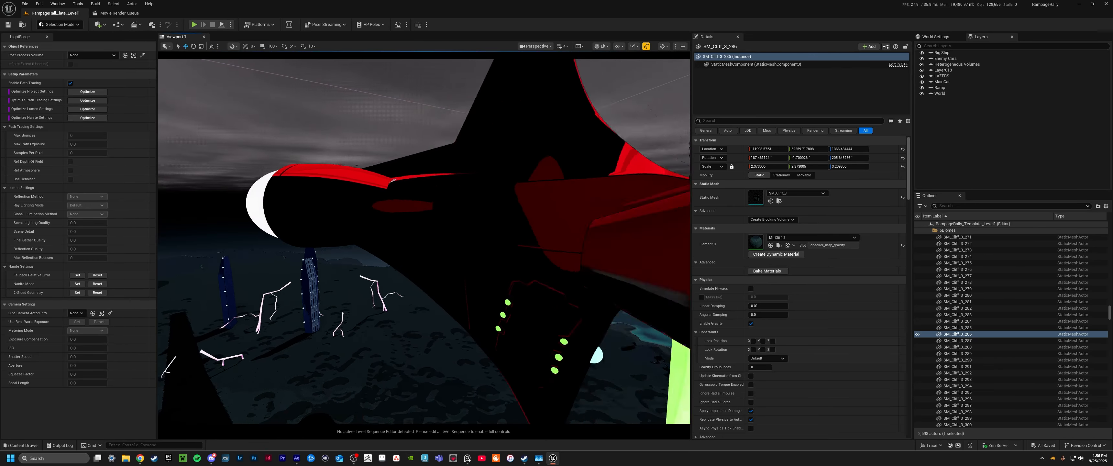
{"action": "right_click_drag", "start_coordinate": [424, 241], "coordinate": [449, 234]}
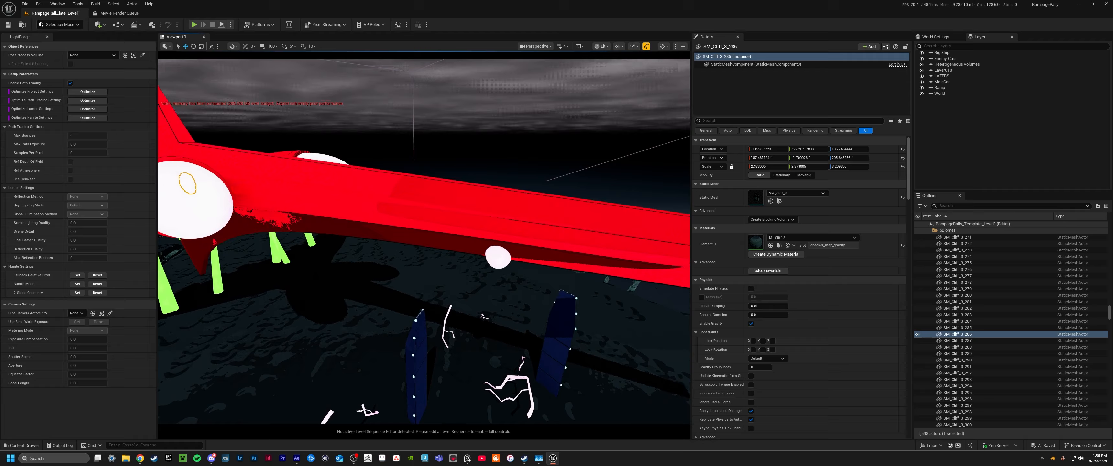
{"action": "left_click", "coordinate": [438, 206]}
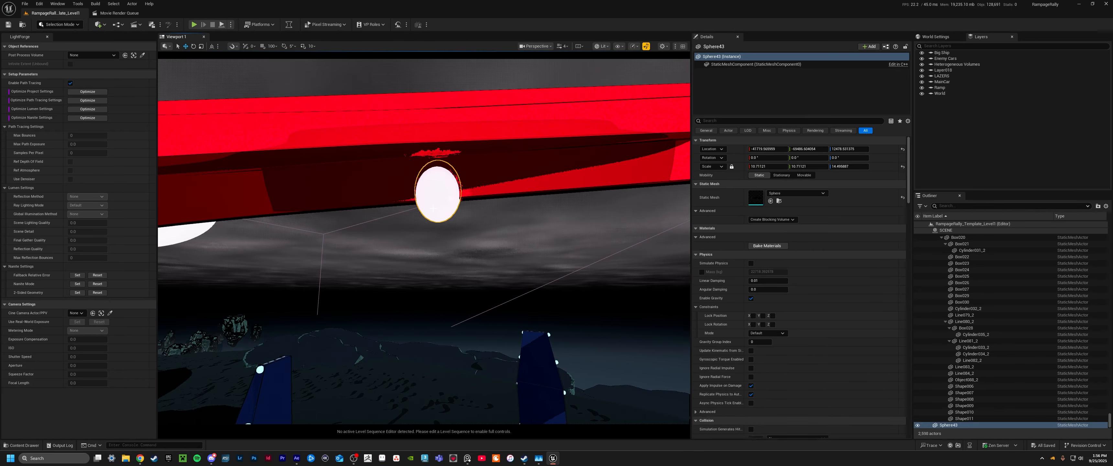
{"action": "right_click_drag", "start_coordinate": [439, 206], "coordinate": [385, 225]}
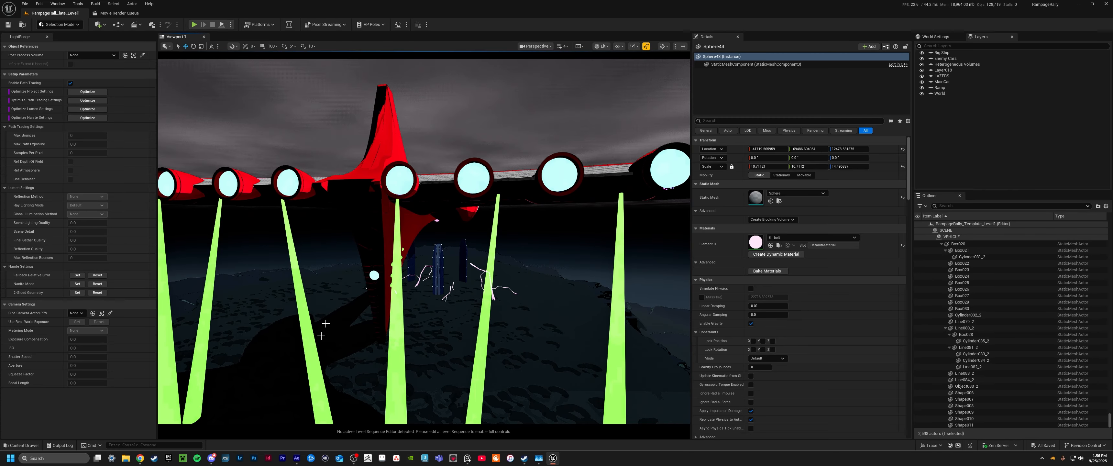
- Open the level sequence template_v2_cleaned_3 and bring its Sequencer window into view
{"action": "key", "text": "ctrl+space"}
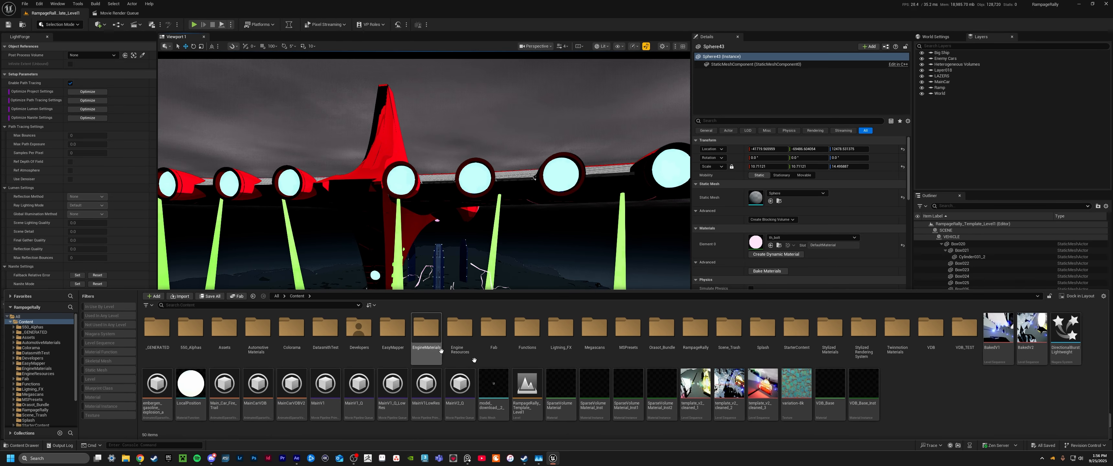
{"action": "left_click", "coordinate": [765, 407]}
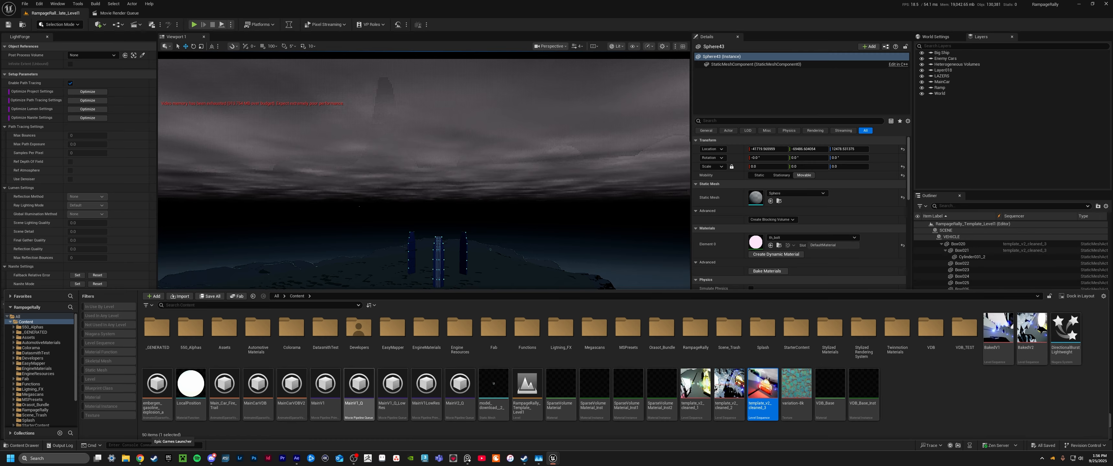
{"action": "left_click_drag", "start_coordinate": [425, 465], "coordinate": [1112, 155]}
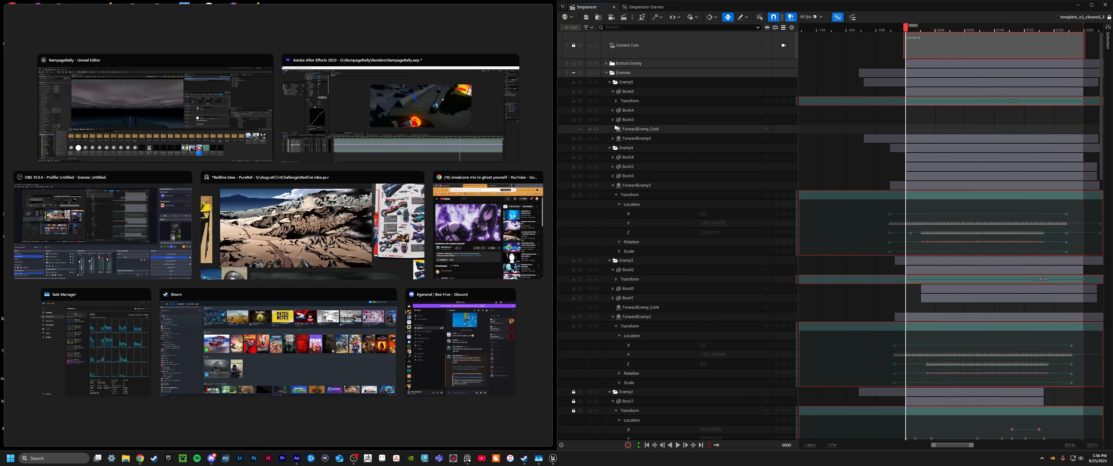
- Look through the Enemies folder in Sequencer, then collapse its Enemy1 to Enemy5 groups, the folder itself and the Redline folder
{"action": "left_click", "coordinate": [609, 148]}
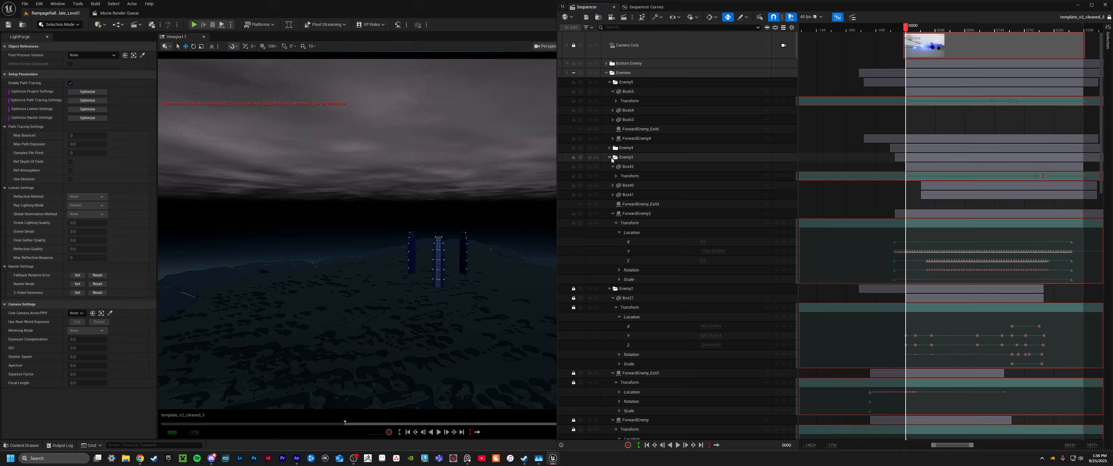
{"action": "left_click", "coordinate": [606, 72]}
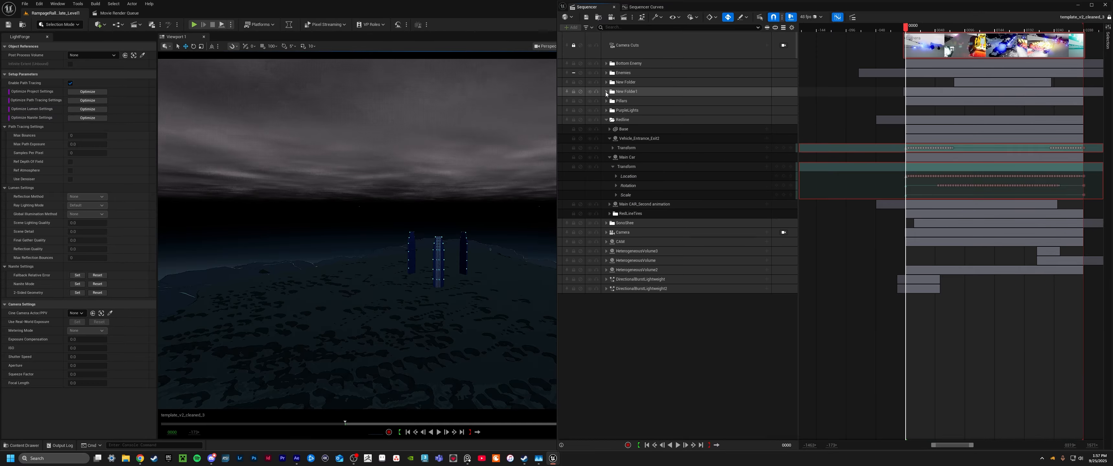
{"action": "left_click", "coordinate": [606, 92]}
{"action": "left_click", "coordinate": [607, 73]}
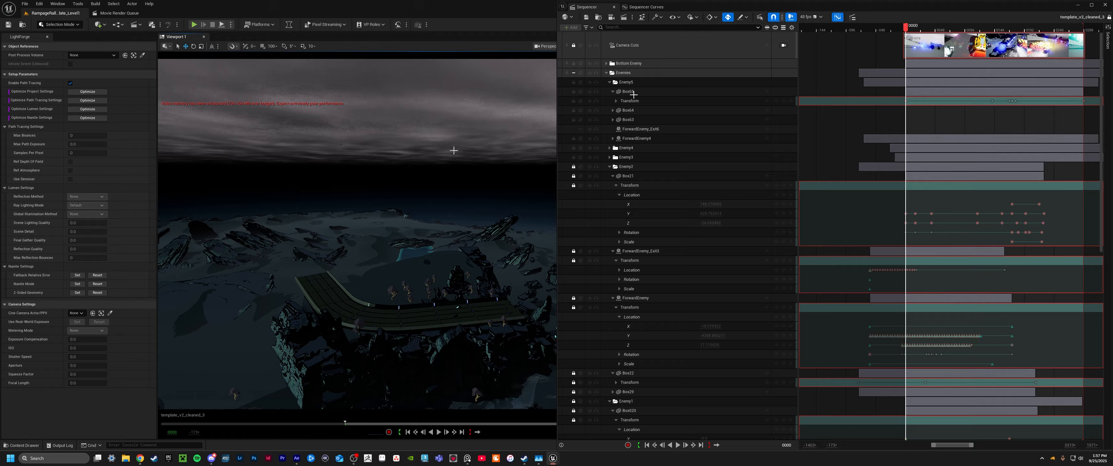
{"action": "left_click", "coordinate": [610, 81]}
{"action": "left_click", "coordinate": [610, 111]}
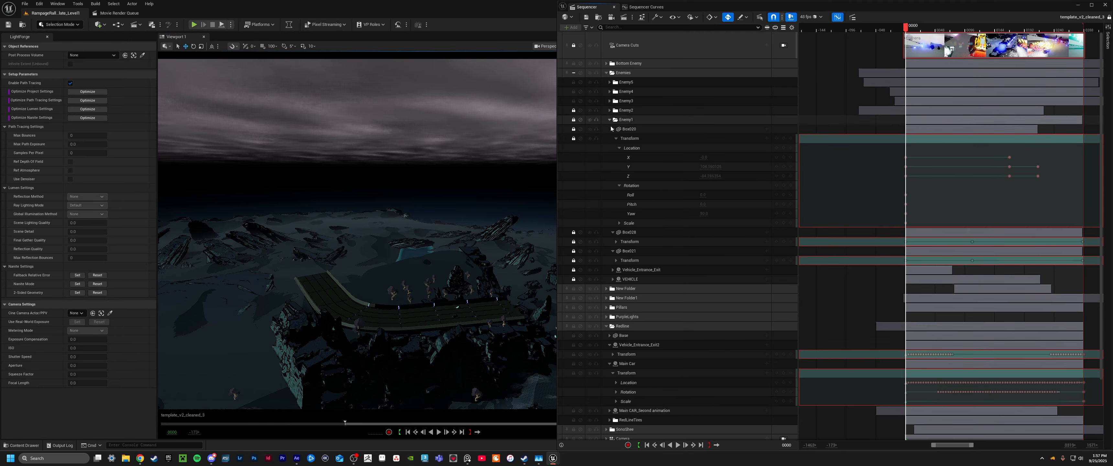
{"action": "left_click", "coordinate": [609, 120]}
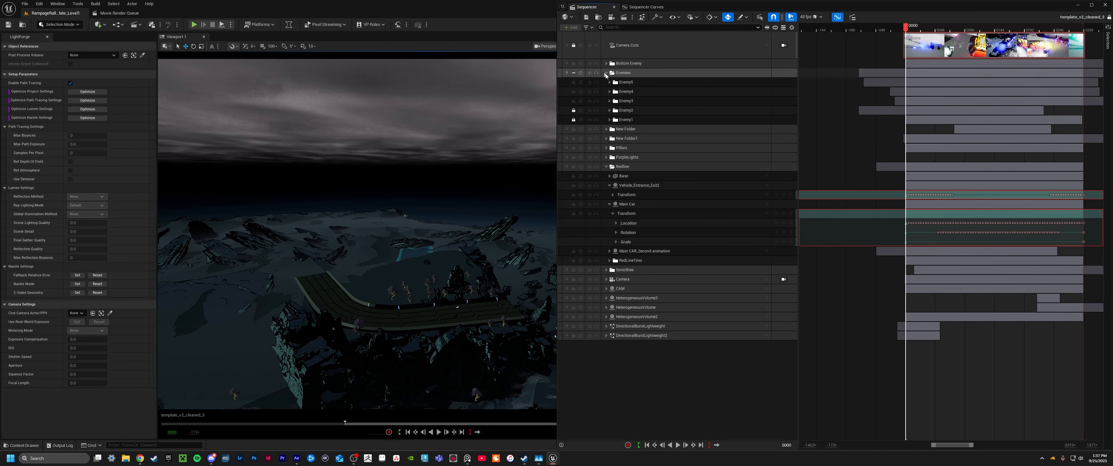
{"action": "left_click", "coordinate": [607, 73]}
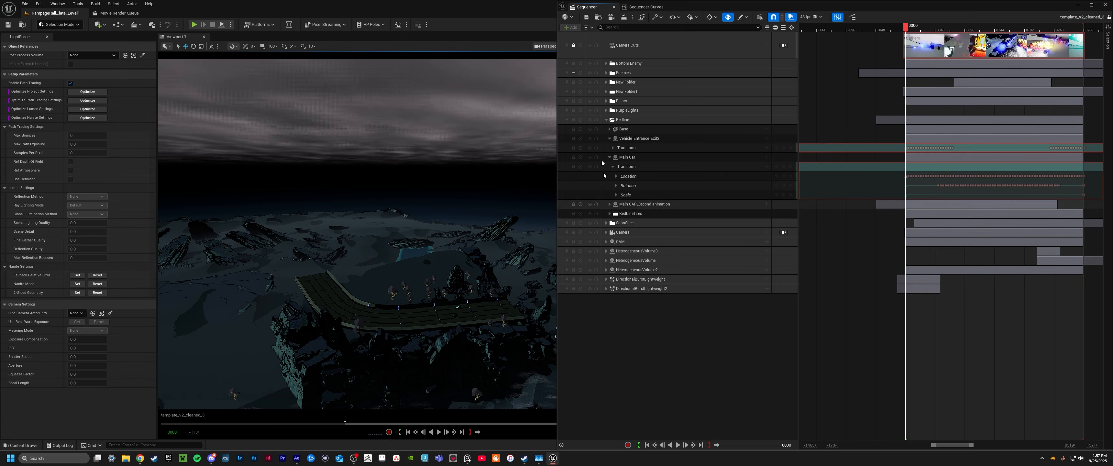
{"action": "left_click", "coordinate": [607, 120]}
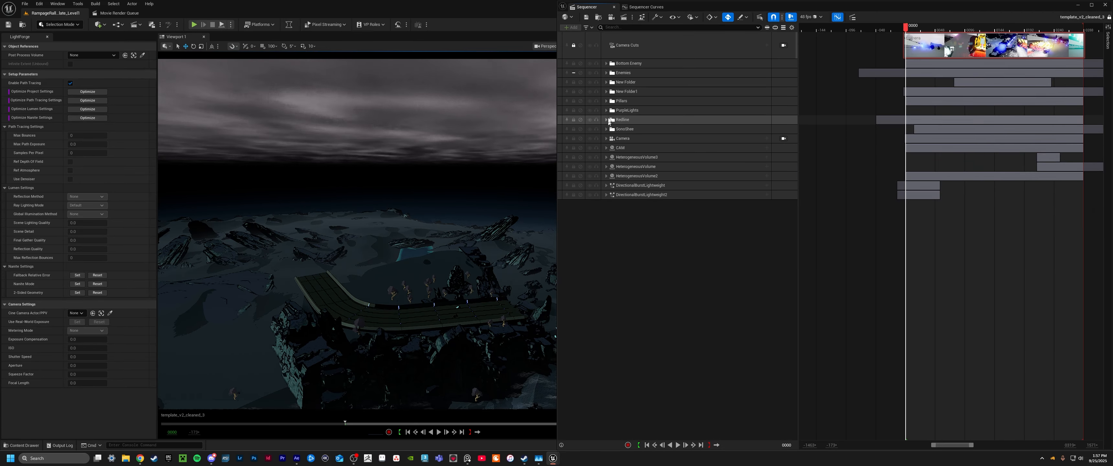
- Check the Bottom Enemy folder's tracks and fly down to the red vehicle in the canyon
{"action": "left_click", "coordinate": [607, 64]}
{"action": "right_click_drag", "start_coordinate": [357, 234], "coordinate": [424, 246]}
{"action": "key", "text": "w"}
{"action": "left_click", "coordinate": [607, 63]}
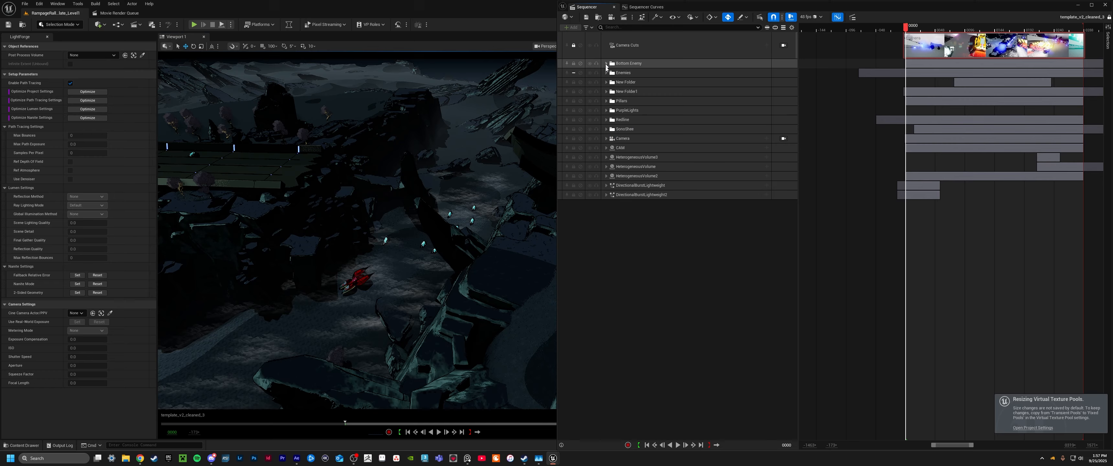
- Examine the DirectionalBurstLightweight tracks in New Folder and scrub to frame 171 while viewing the canyon vehicles
{"action": "left_click", "coordinate": [606, 82]}
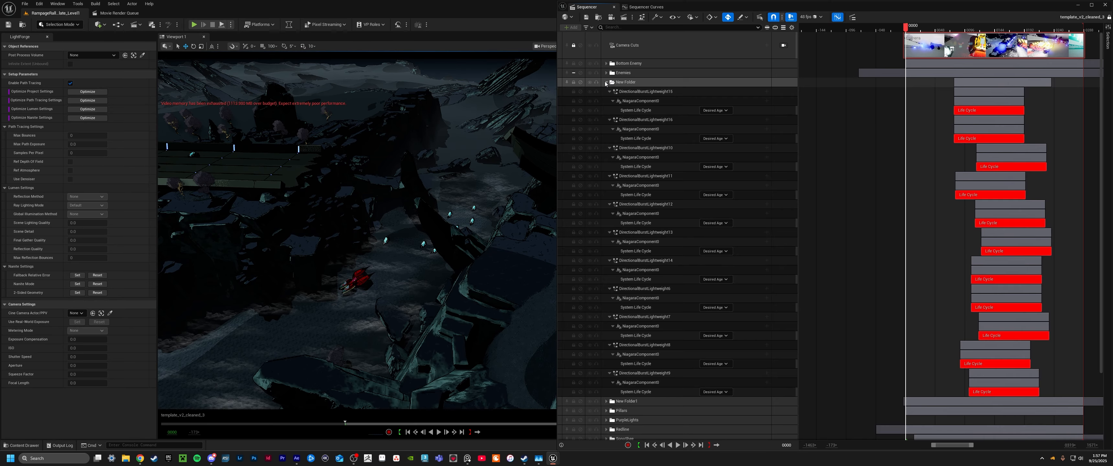
{"action": "right_click_drag", "start_coordinate": [349, 315], "coordinate": [266, 320]}
{"action": "right_click_drag", "start_coordinate": [431, 262], "coordinate": [469, 248]}
{"action": "key", "text": "w"}
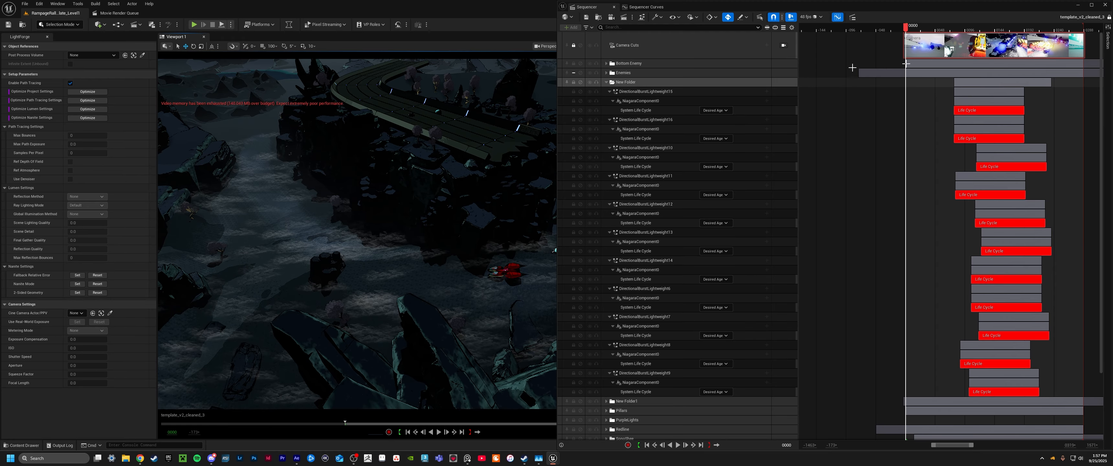
{"action": "left_click_drag", "start_coordinate": [932, 29], "coordinate": [1013, 31]}
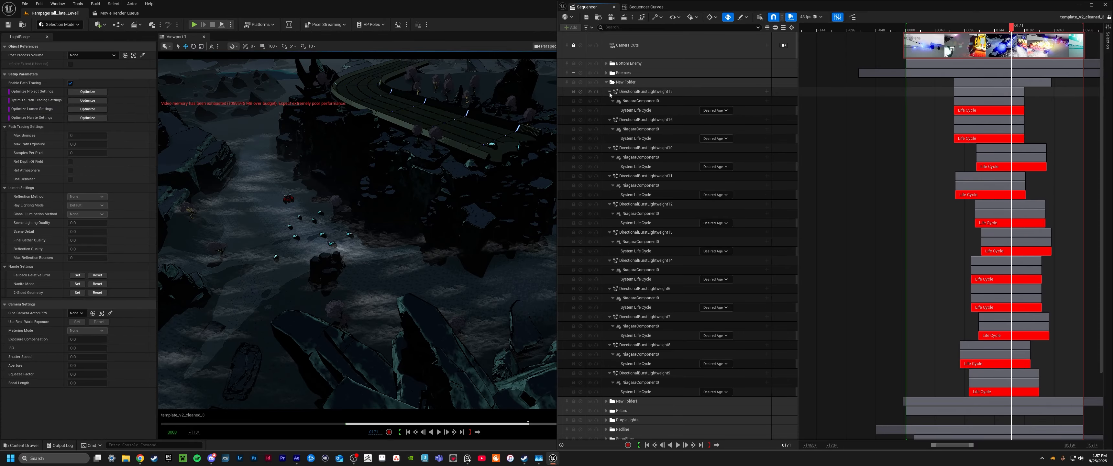
{"action": "left_click", "coordinate": [609, 91]}
{"action": "left_click", "coordinate": [608, 82]}
- Review the lightning and media tracks in New Folder1, scrubbing to frame 162 to view the ship firing over the track
{"action": "left_click", "coordinate": [607, 94]}
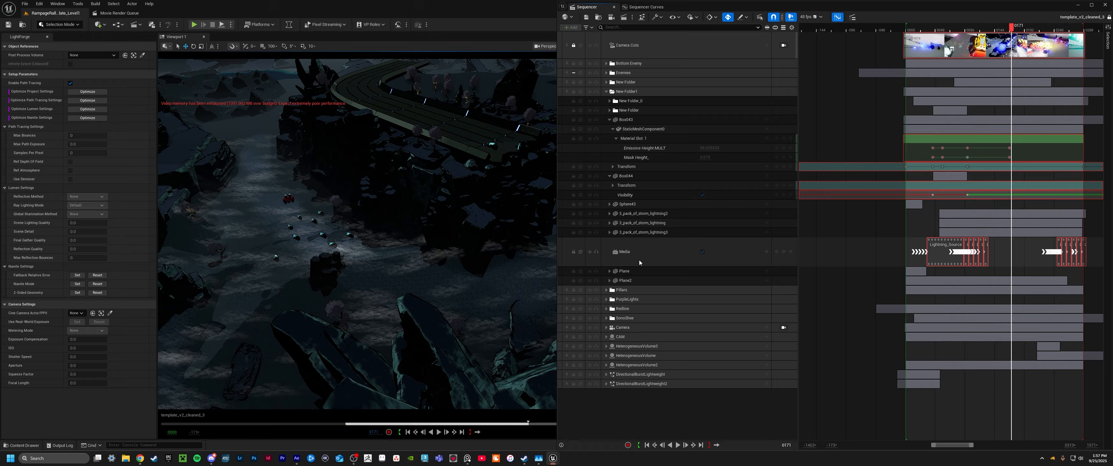
{"action": "left_click", "coordinate": [377, 315]}
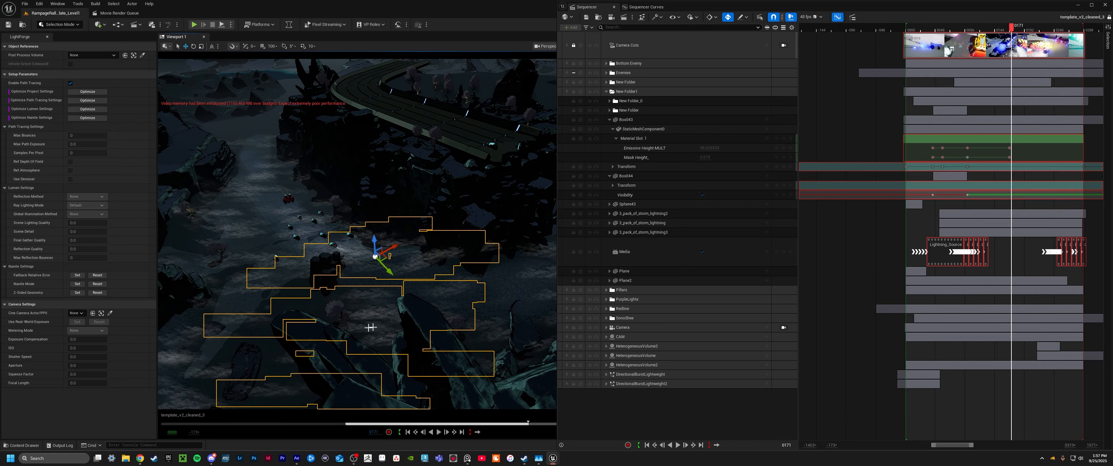
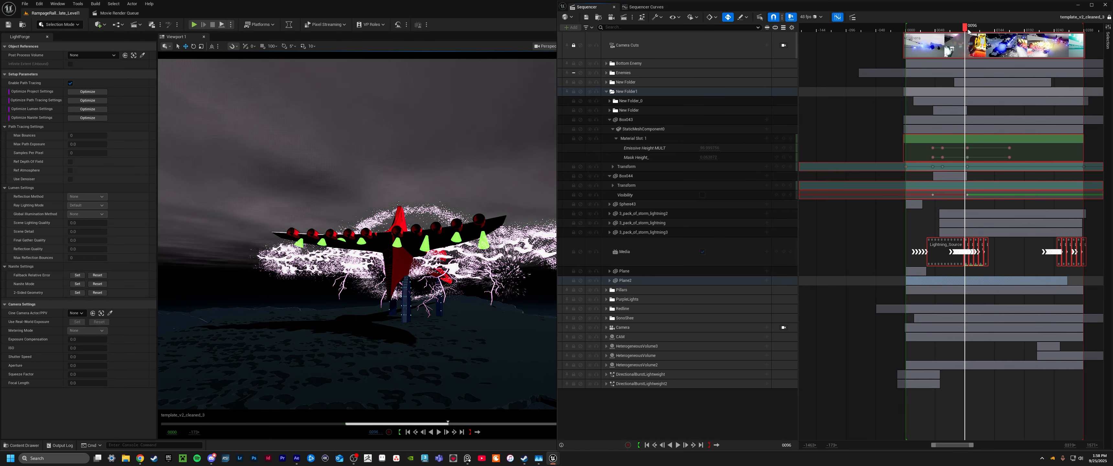
{"action": "left_click_drag", "start_coordinate": [969, 32], "coordinate": [1006, 27]}
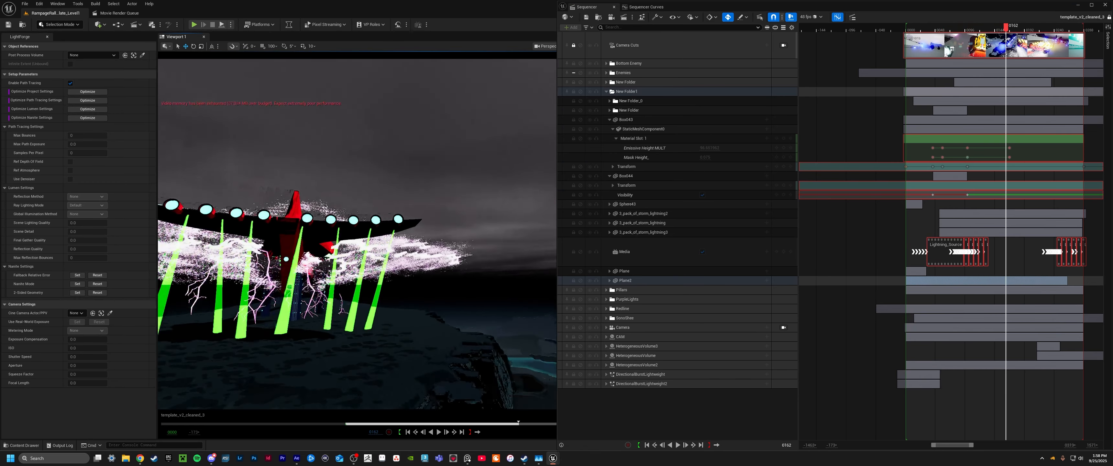
{"action": "key", "text": "s"}
{"action": "mouse_move", "coordinate": [436, 164]}
{"action": "right_mouse_down"}
{"action": "mouse_move", "coordinate": [449, 172]}
{"action": "mouse_move", "coordinate": [417, 169]}
{"action": "right_mouse_up"}
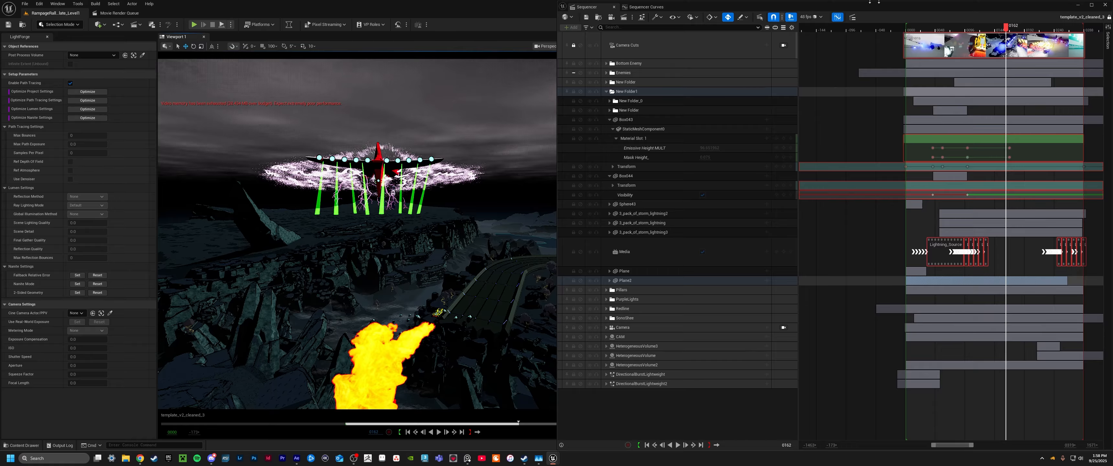
{"action": "left_click", "coordinate": [606, 92]}
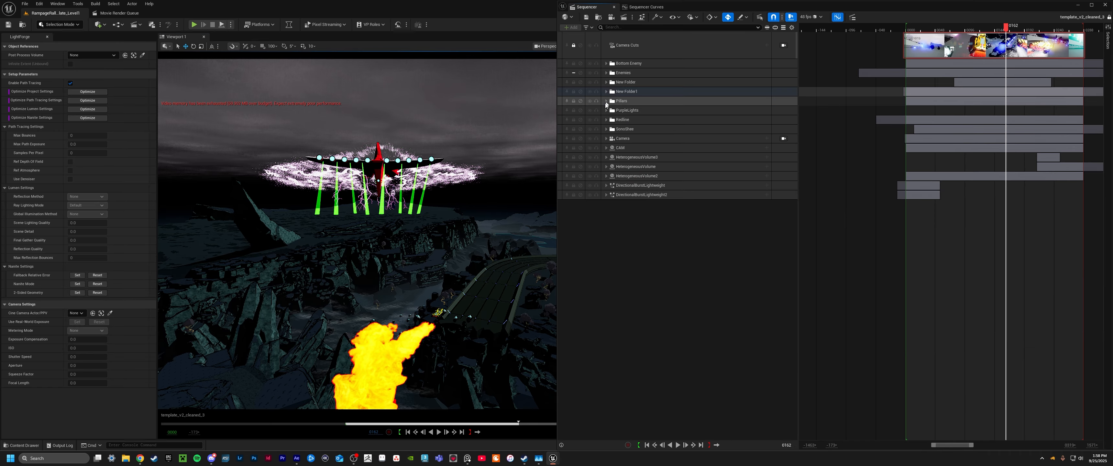
- Inspect the objects in the Pillars folder and scrub back to frame 67 to view the electrified pillars
{"action": "left_click", "coordinate": [607, 101]}
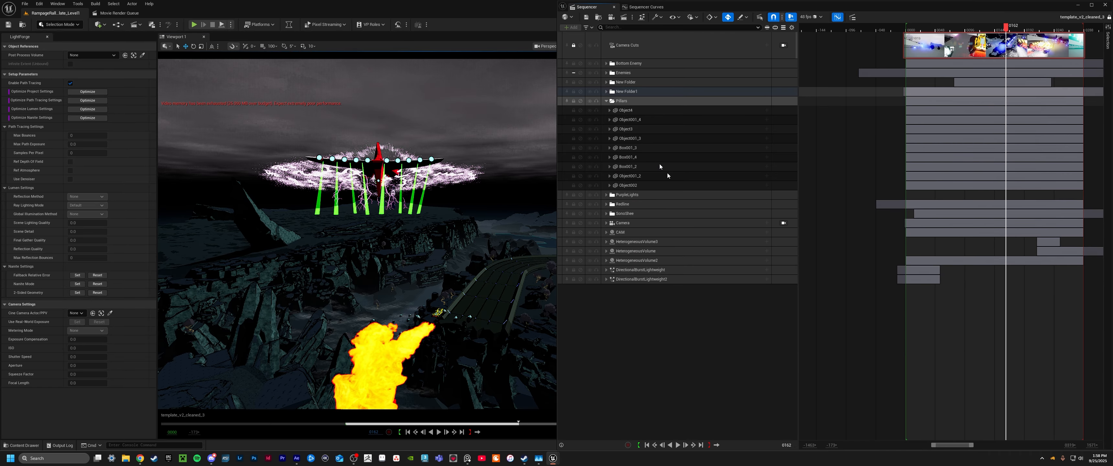
{"action": "left_click_drag", "start_coordinate": [1006, 27], "coordinate": [947, 38]}
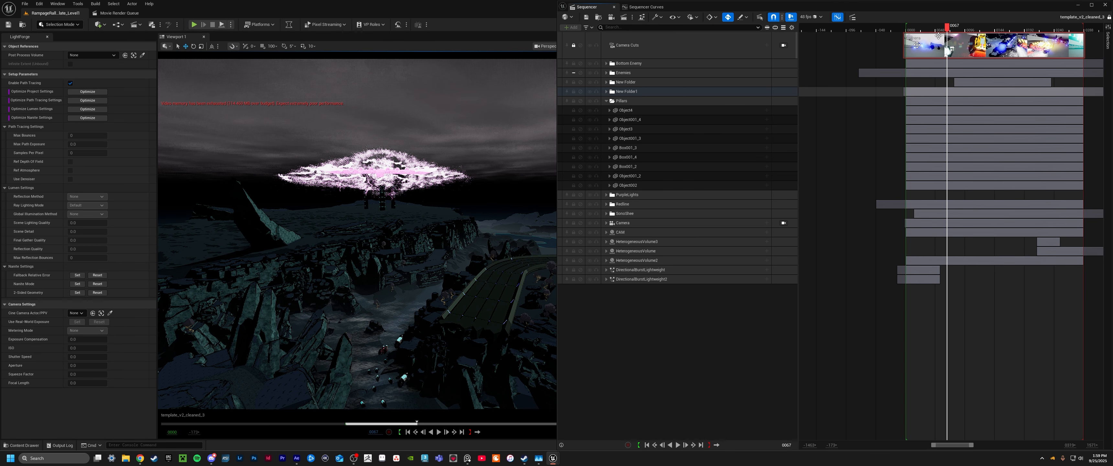
{"action": "left_click", "coordinate": [606, 100]}
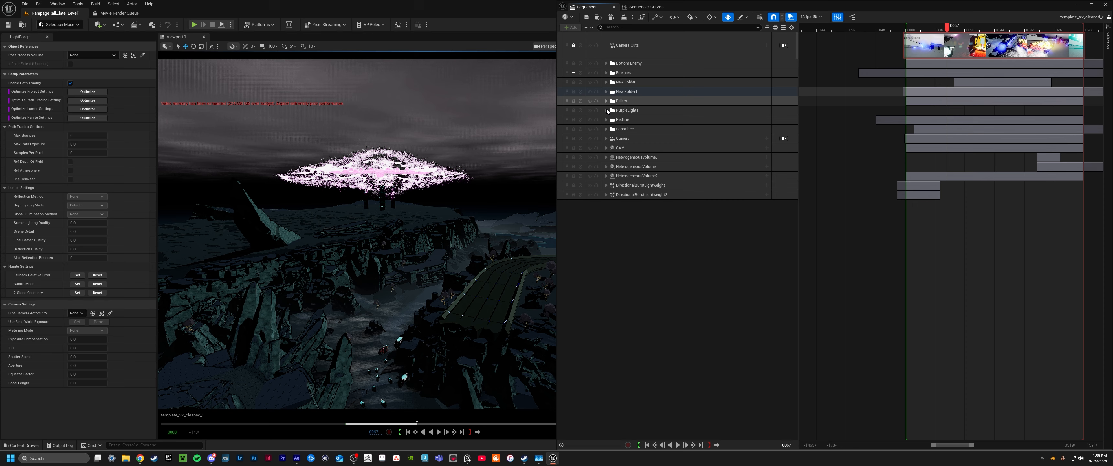
- Check the vehicle tracks in the Redline folder and in the folder directly beneath it
{"action": "left_click", "coordinate": [607, 119]}
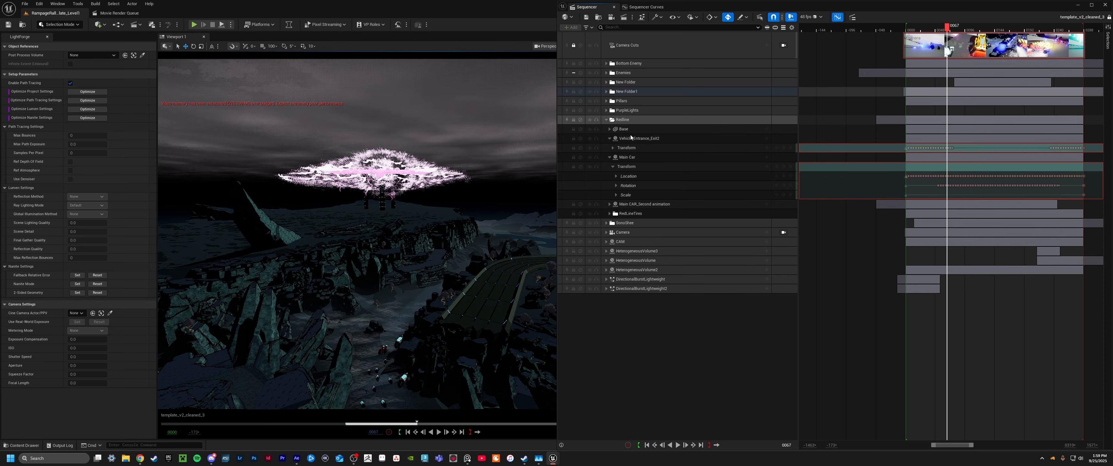
{"action": "left_click", "coordinate": [607, 121]}
{"action": "left_click", "coordinate": [607, 132]}
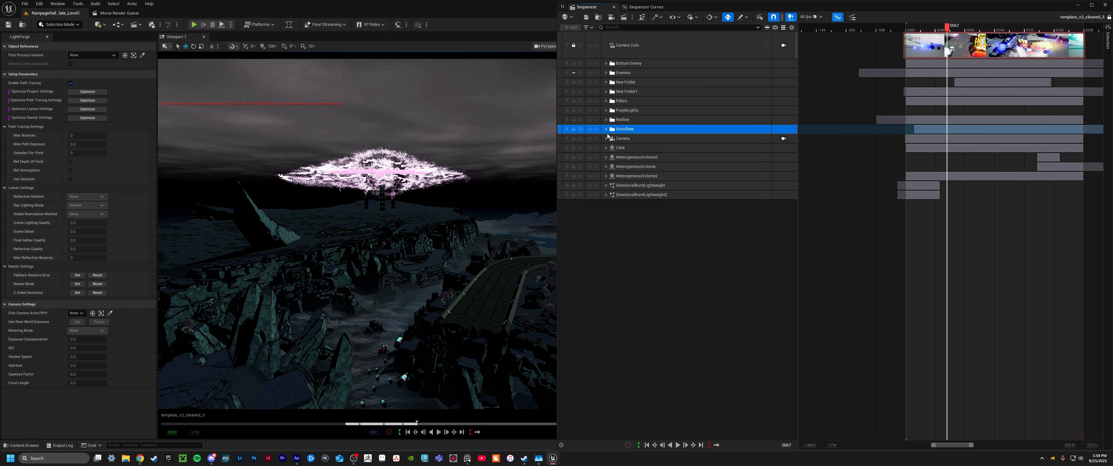
{"action": "left_click", "coordinate": [606, 130]}
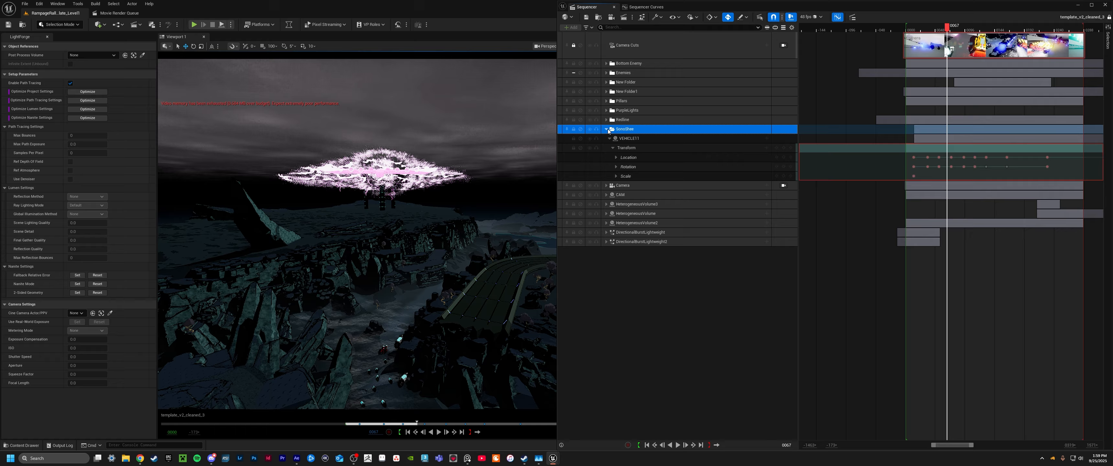
{"action": "left_click", "coordinate": [607, 129]}
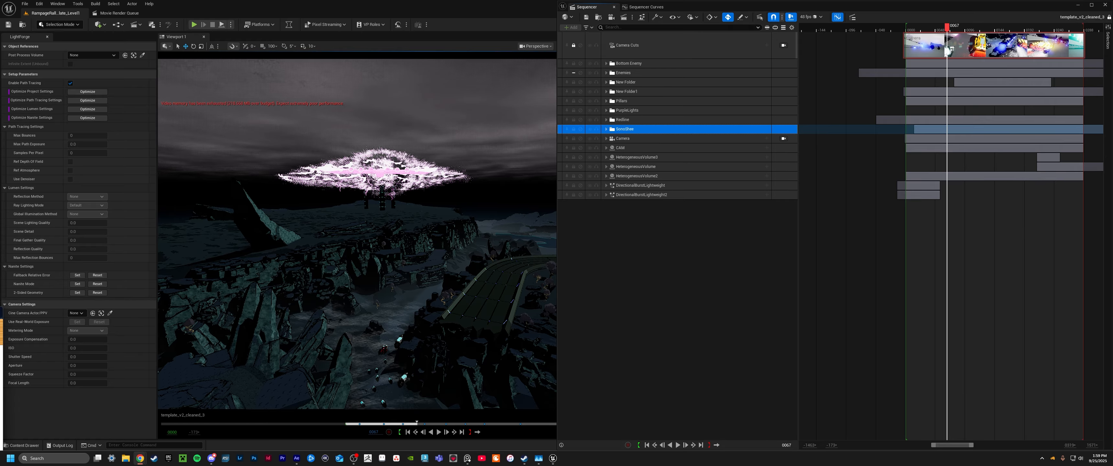
- Switch to the Rampage Rally 3D Challenge montage on YouTube, pause it full screen on the yellow car's canyon shot, and close the browser
{"action": "double_click", "coordinate": [242, 190]}
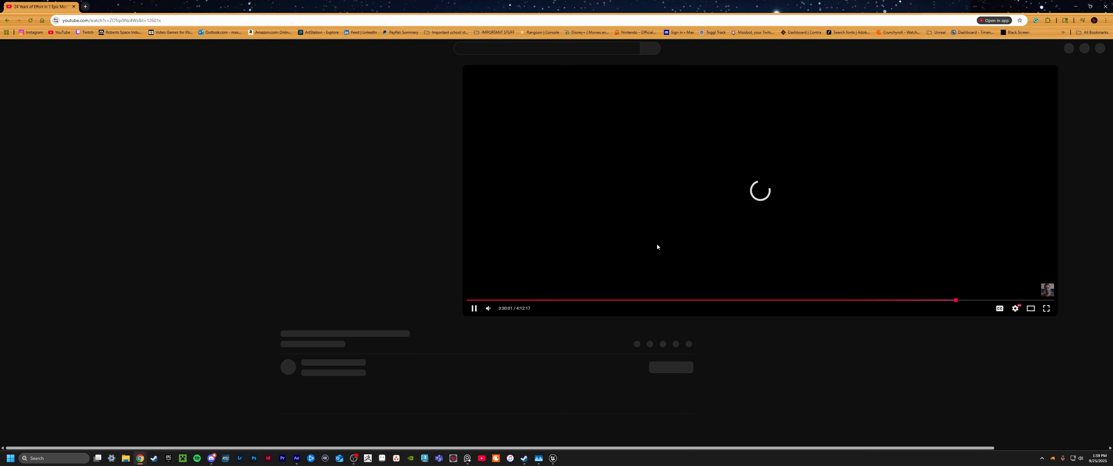
{"action": "double_click", "coordinate": [657, 246]}
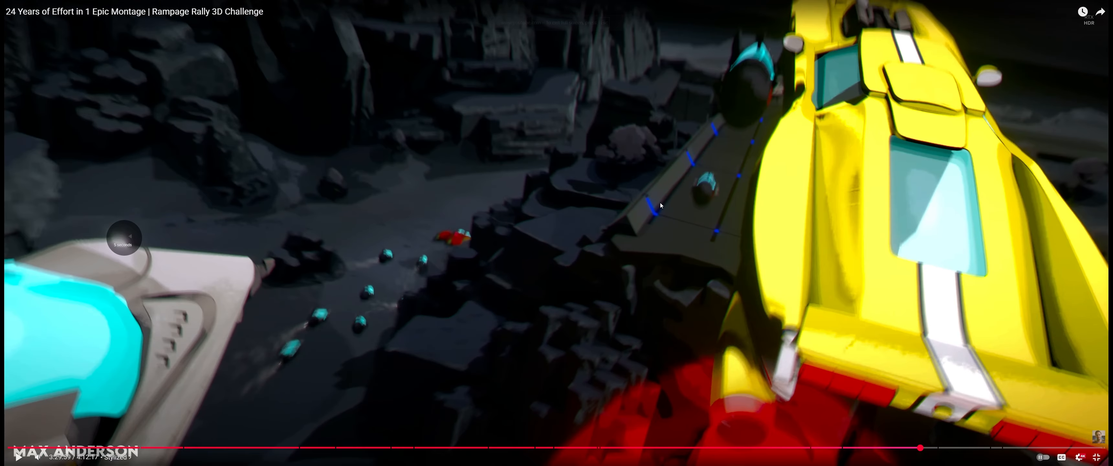
{"action": "key", "text": "Left"}
{"action": "key", "text": "space"}
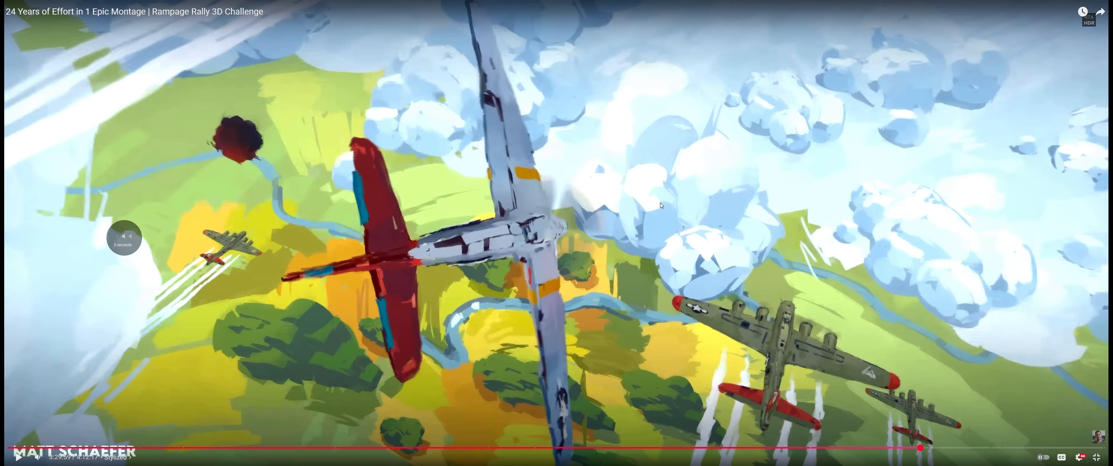
{"action": "key", "text": "space"}
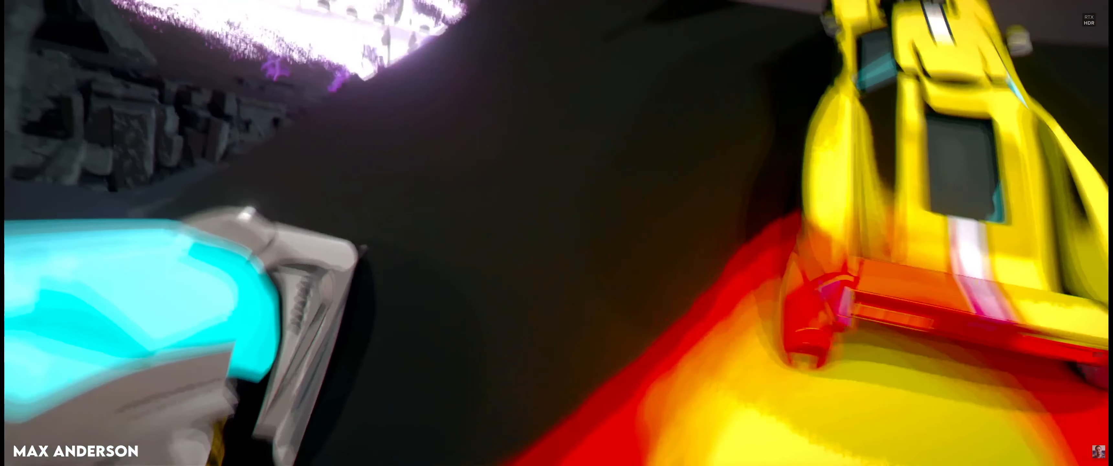
{"action": "left_click", "coordinate": [660, 201]}
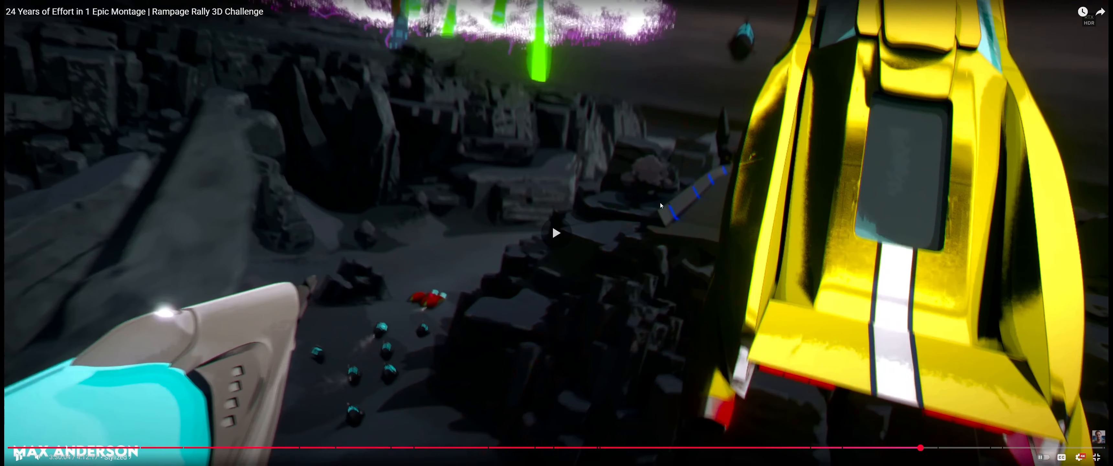
{"action": "key", "text": "Escape"}
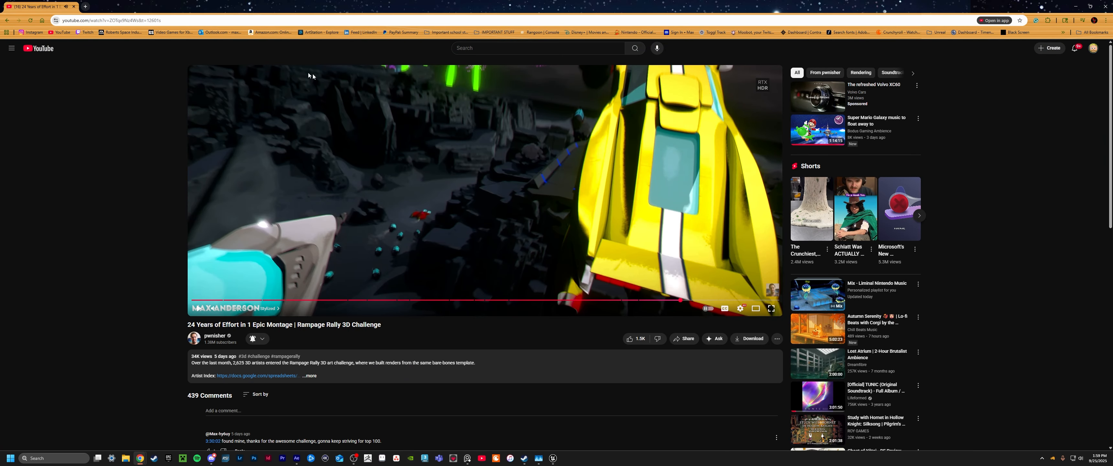
{"action": "left_click", "coordinate": [75, 6]}
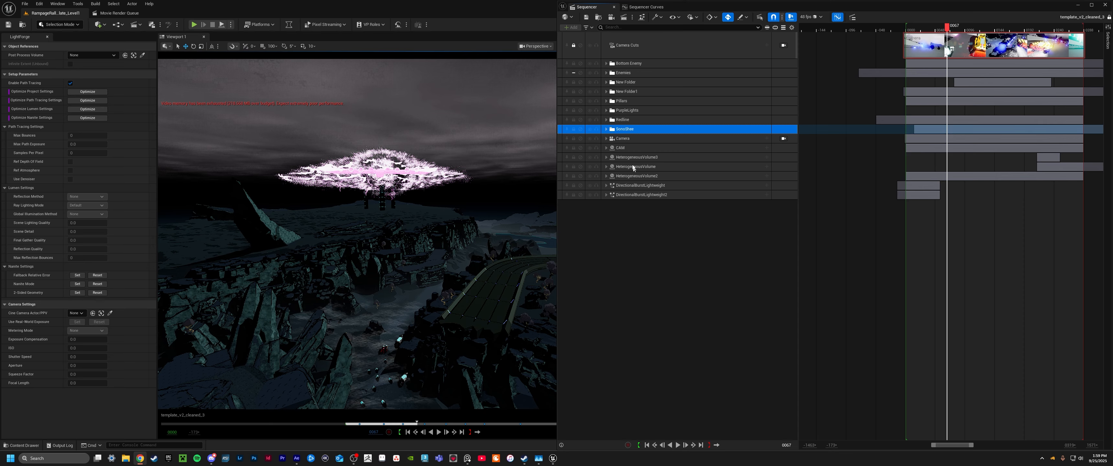
- Check the Camera, CAM and HeterogeneousVolume3 tracks in the level sequence
{"action": "left_click", "coordinate": [633, 138], "text": "ctrl"}
{"action": "left_click", "coordinate": [632, 138]}
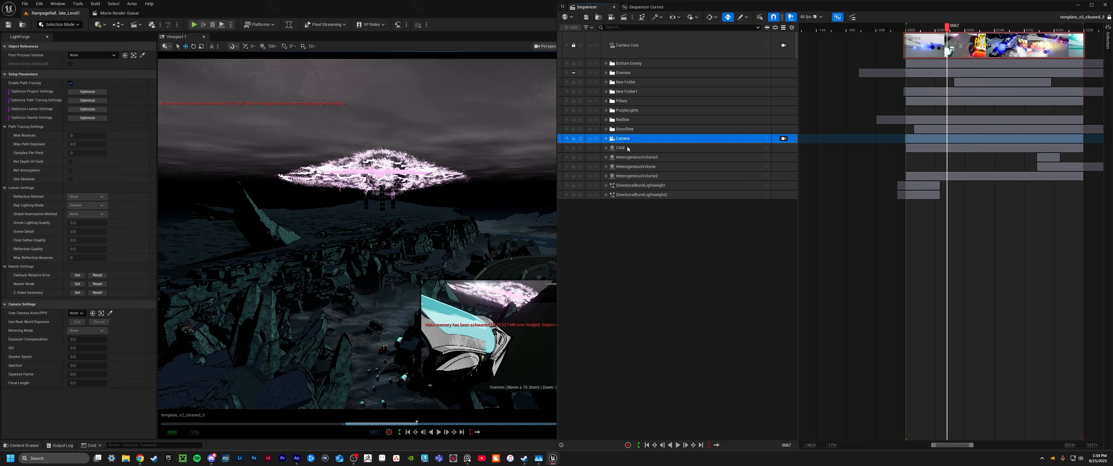
{"action": "left_click", "coordinate": [628, 148]}
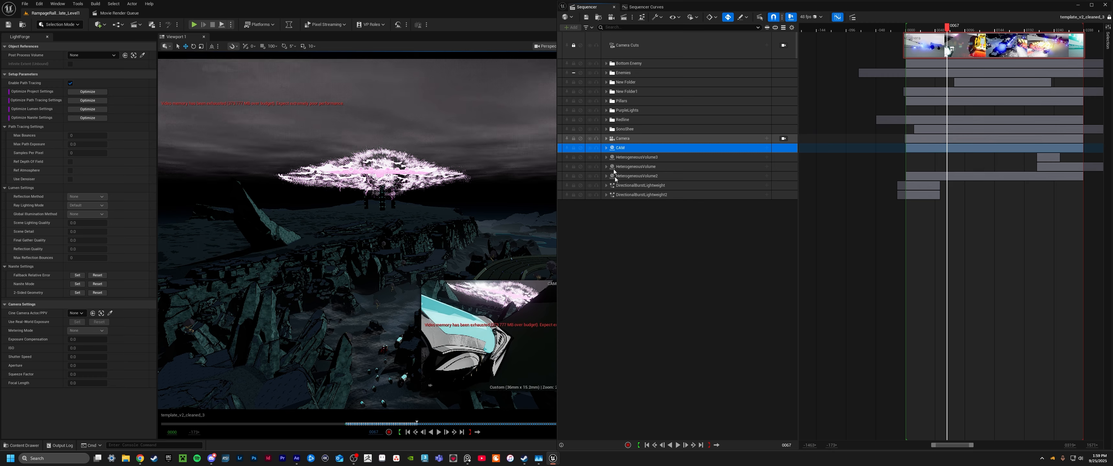
{"action": "left_click", "coordinate": [635, 157]}
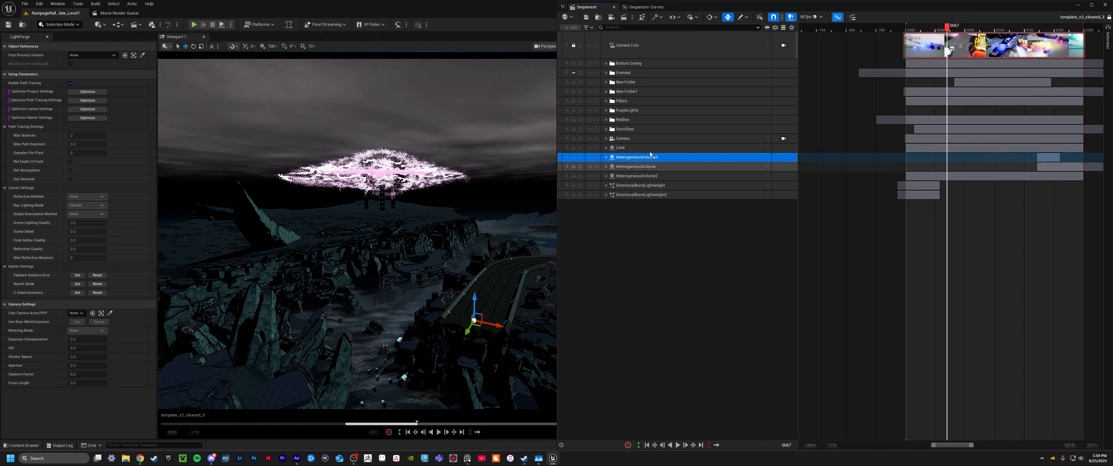
- Focus the viewport on the DirectionalBurstLightweight effect and view the flames around the yellow car on the ramp
{"action": "left_click", "coordinate": [631, 186]}
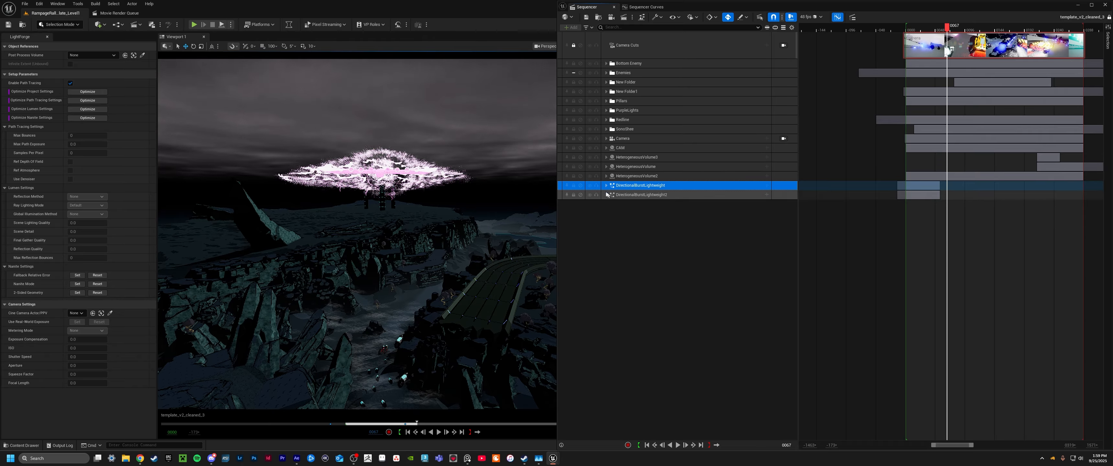
{"action": "key", "text": "f"}
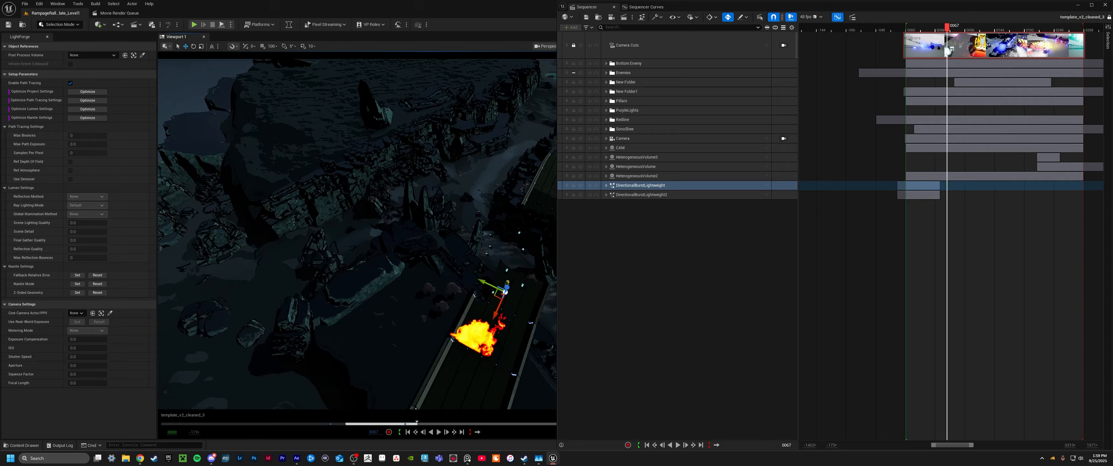
{"action": "right_click_drag", "start_coordinate": [357, 233], "coordinate": [335, 254]}
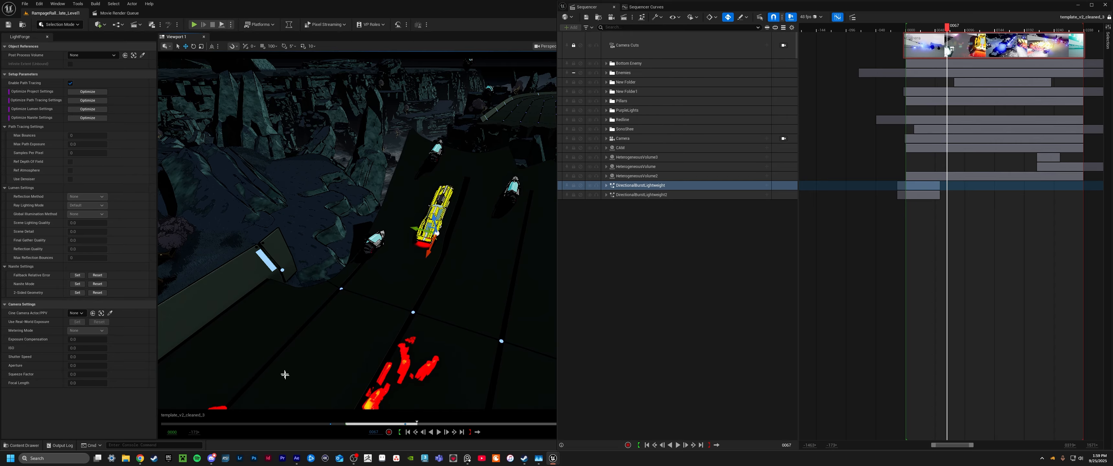
{"action": "right_click_drag", "start_coordinate": [539, 284], "coordinate": [590, 267]}
- Scrub to about frame 118 and fly around the airborne yellow car to examine it above the canyon
{"action": "left_click_drag", "start_coordinate": [942, 31], "coordinate": [979, 31]}
{"action": "right_click_drag", "start_coordinate": [434, 136], "coordinate": [471, 134]}
{"action": "key", "text": "w"}
{"action": "key", "text": "e"}
{"action": "key", "text": "w"}
{"action": "key", "text": "e"}
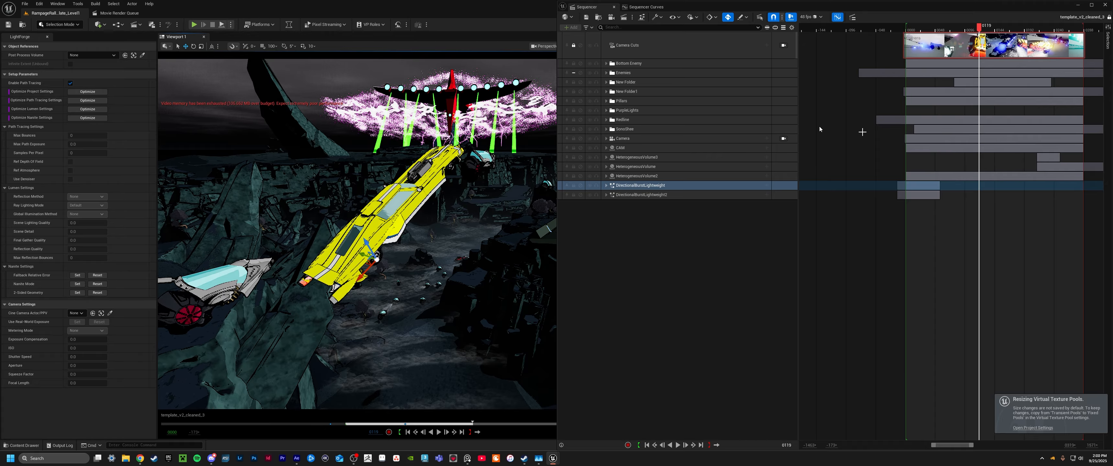
- Lock the viewport to the camera cuts and scrub to frame 273 to review the shot through the camera
{"action": "left_click", "coordinate": [783, 45]}
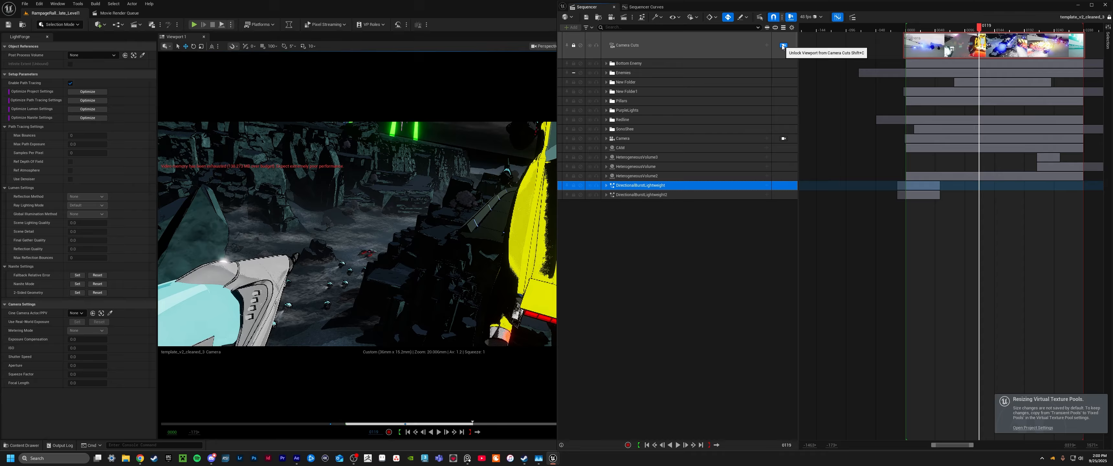
{"action": "left_click_drag", "start_coordinate": [979, 28], "coordinate": [1075, 58]}
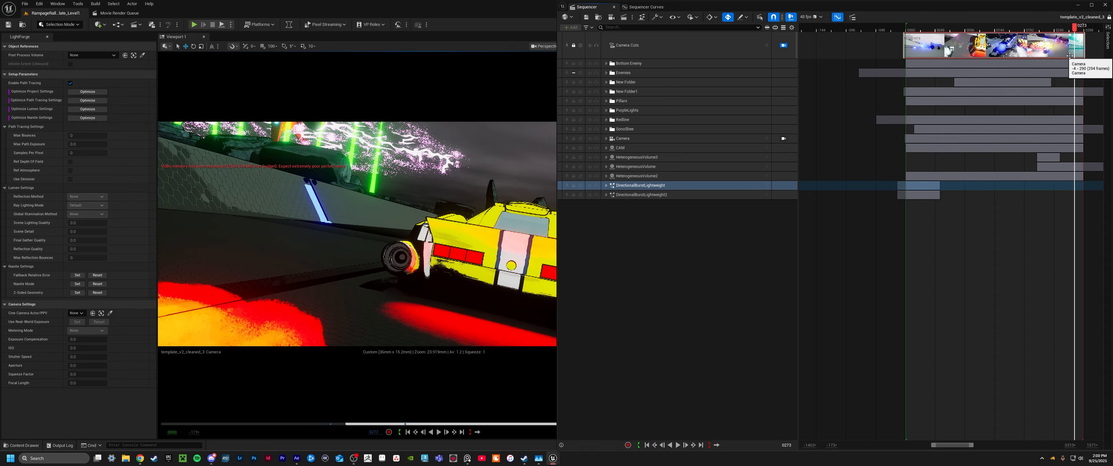
- Close the sequence window and fly through the level to examine the ramp, the explosions and the ship with green beams
{"action": "left_click", "coordinate": [1107, 5]}
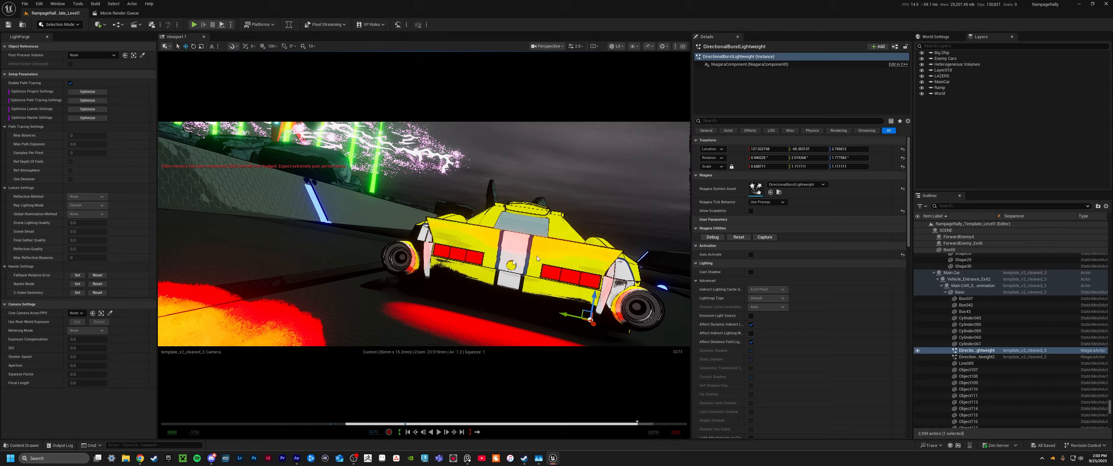
{"action": "right_click_drag", "start_coordinate": [424, 241], "coordinate": [433, 283]}
{"action": "scroll", "coordinate": [383, 256], "scroll_direction": "up", "scroll_amount": 1}
{"action": "key", "text": "w"}
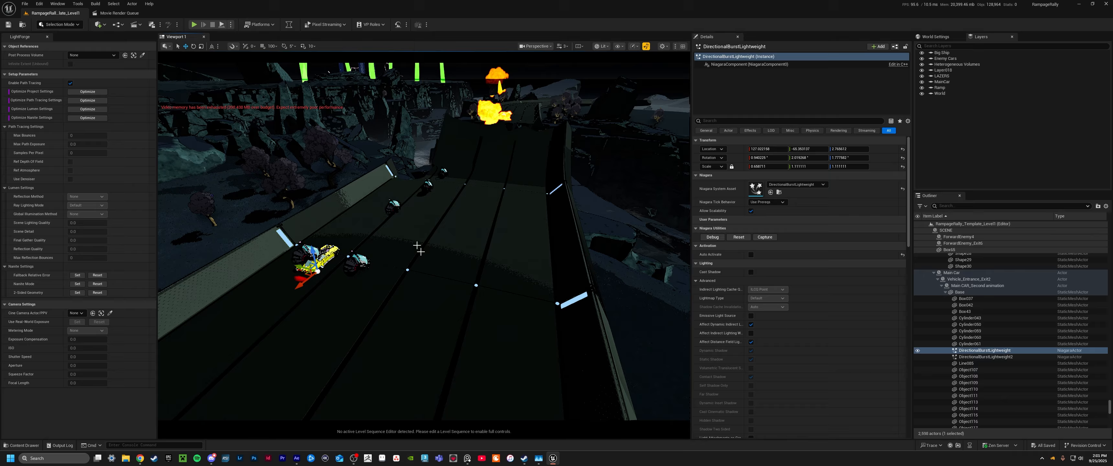
{"action": "scroll", "coordinate": [424, 241], "scroll_direction": "down", "scroll_amount": 3}
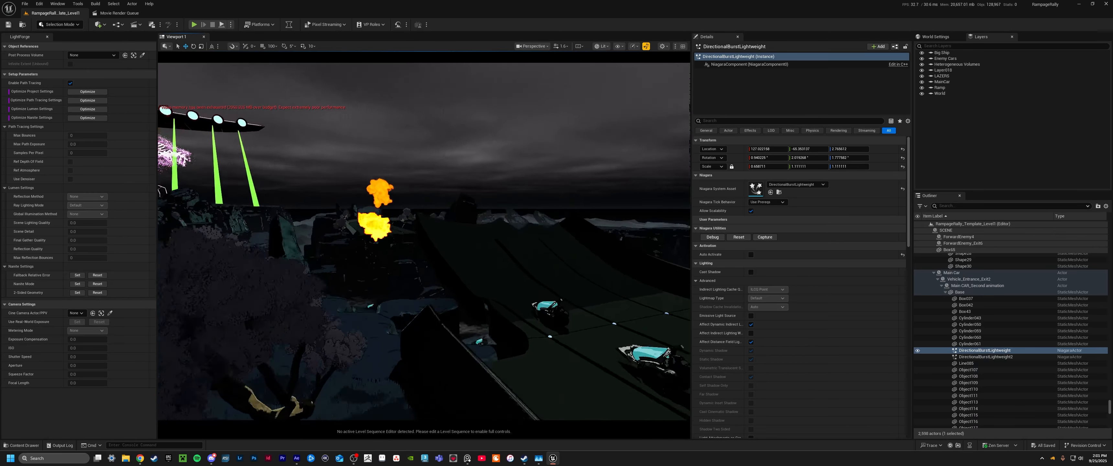
{"action": "scroll", "coordinate": [424, 241], "scroll_direction": "up", "scroll_amount": 2}
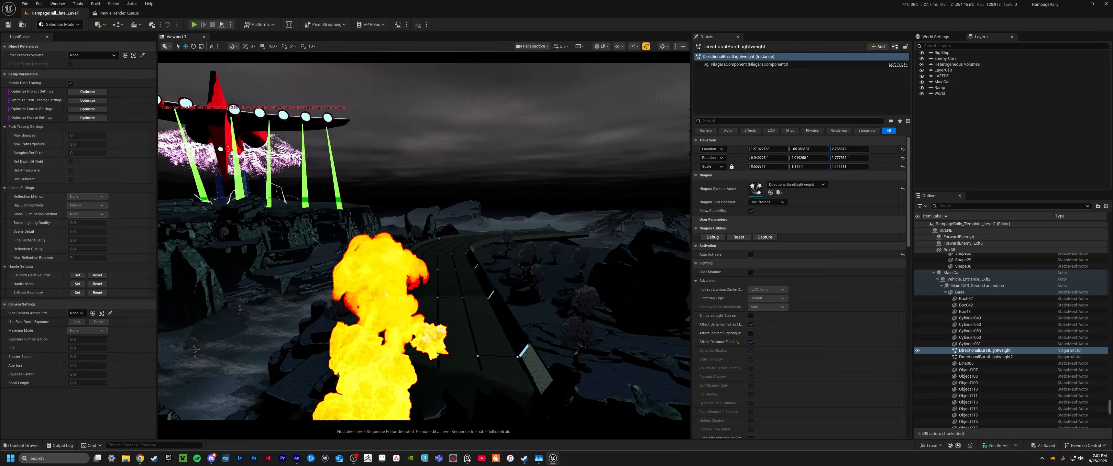